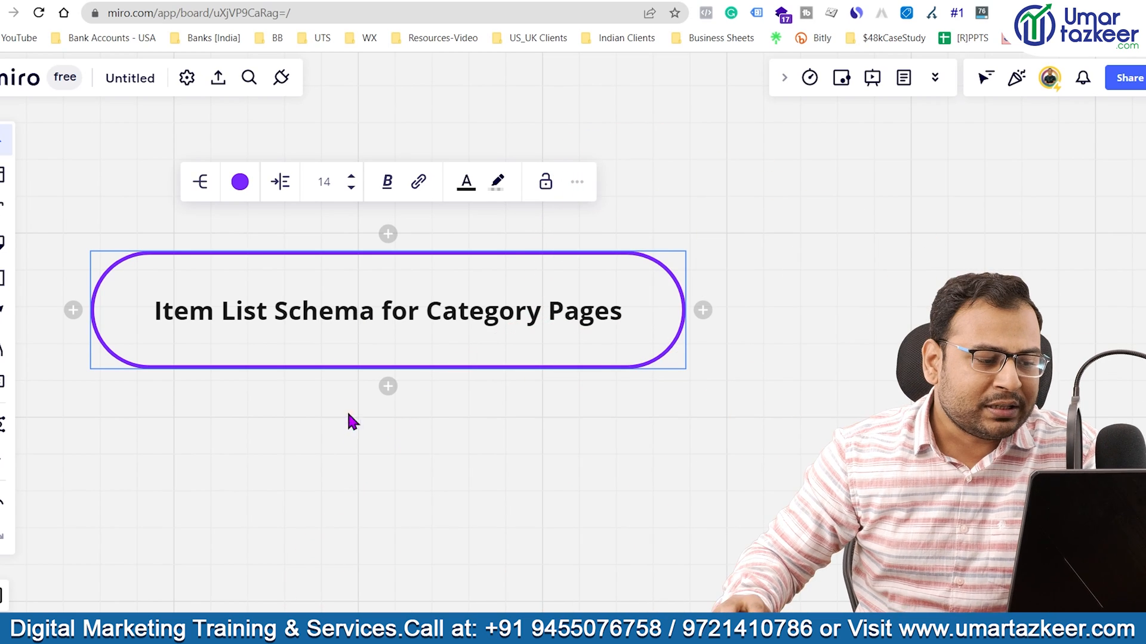
pyautogui.moveTo(253, 327); pyautogui.dragTo(267, 349)
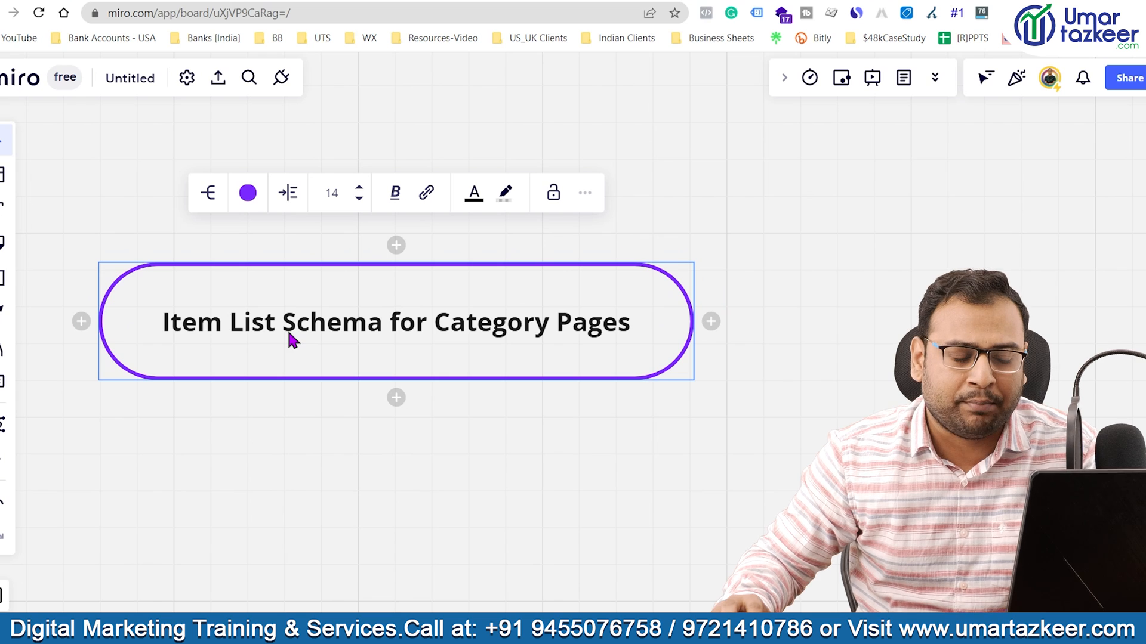
pyautogui.moveTo(459, 323); pyautogui.dragTo(429, 312)
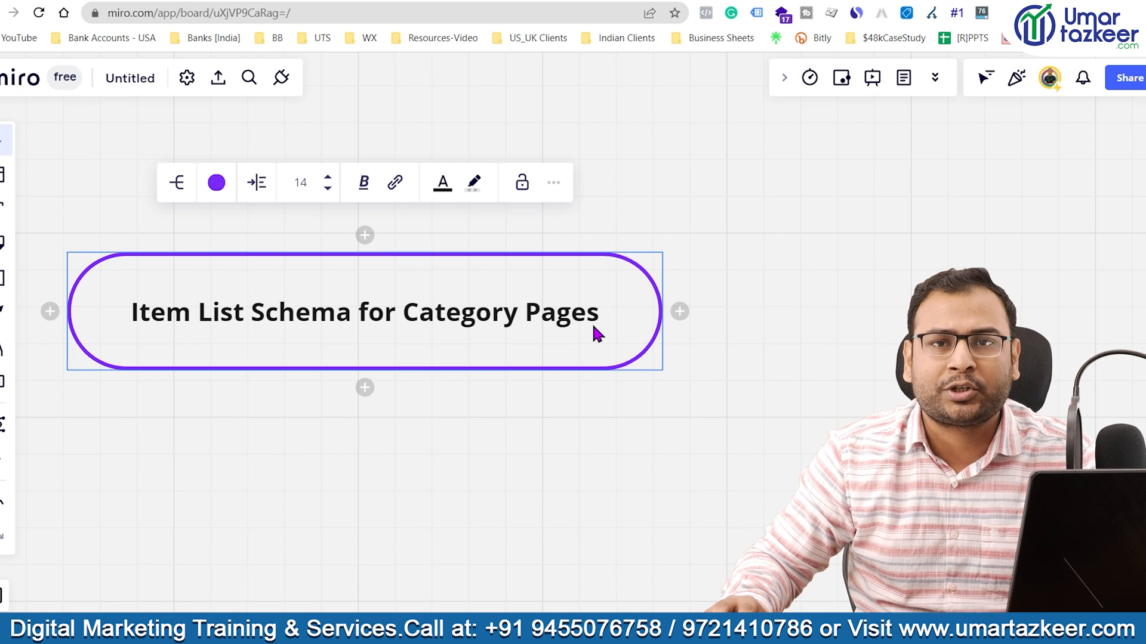
# Switch to the shop's Plants category page and open the Green Soil Lotus product in a new tab
pyautogui.click(887, 0)
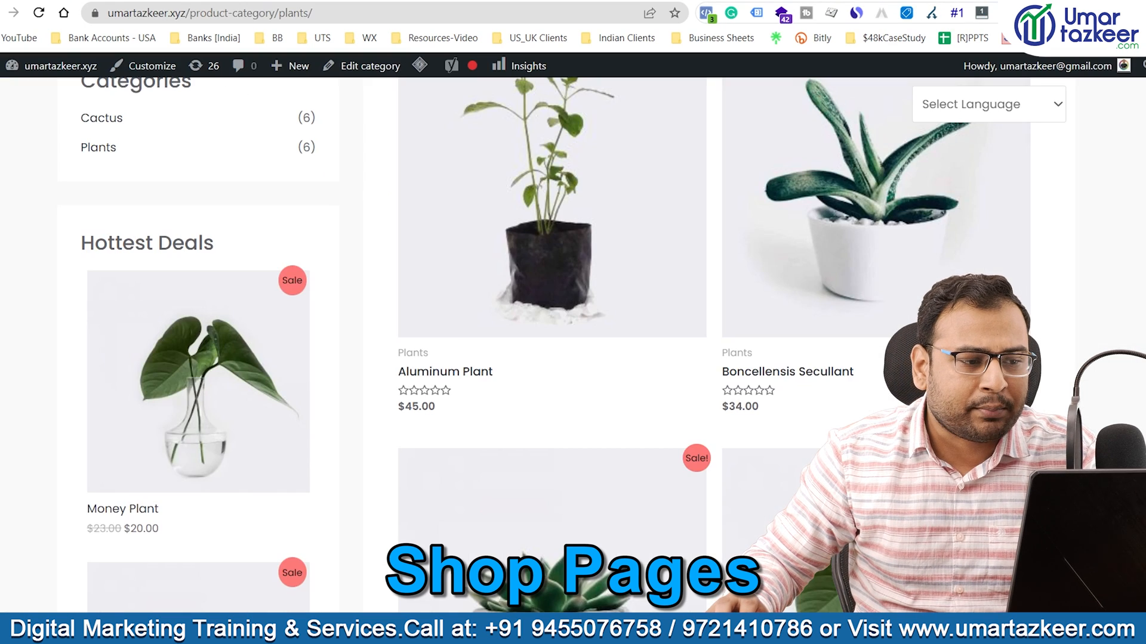
pyautogui.scroll(5, 631, 275)
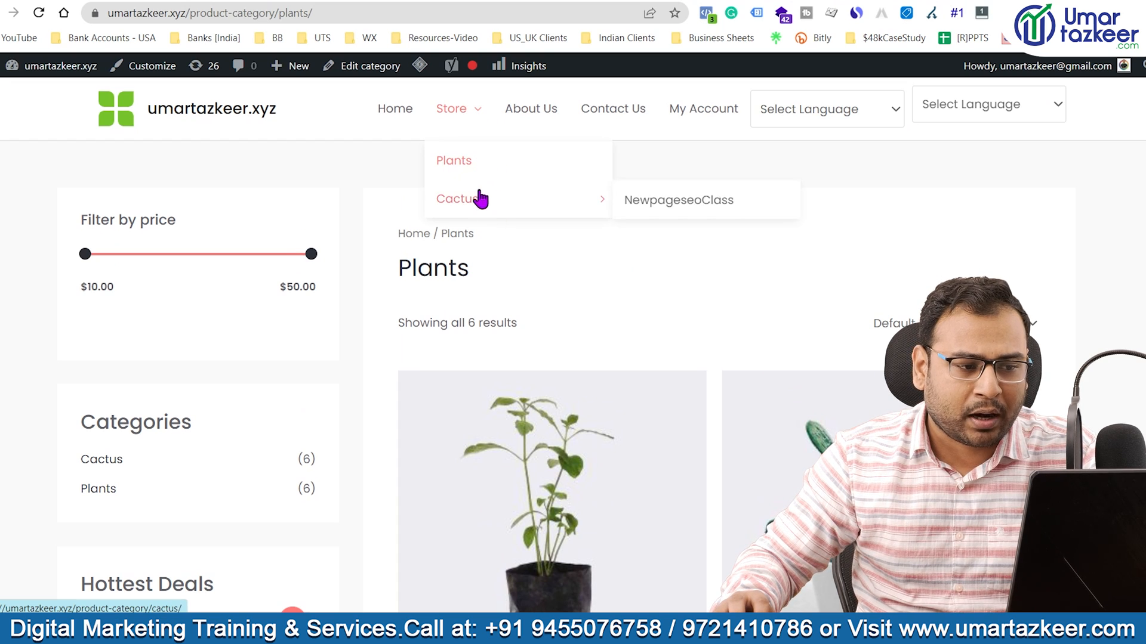
pyautogui.moveTo(467, 210)
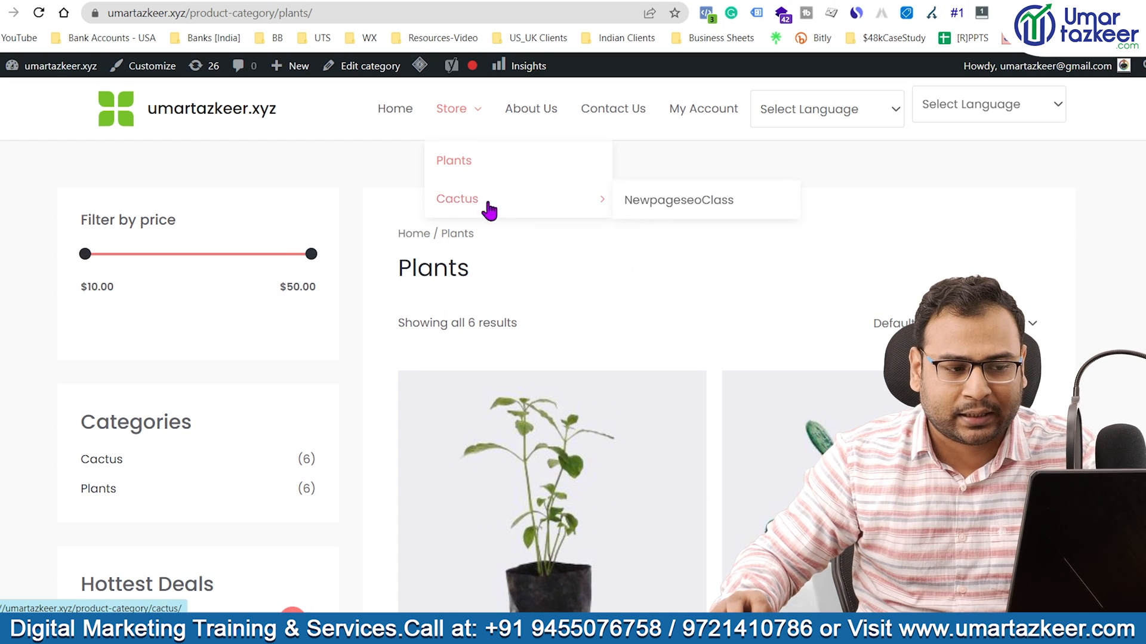
pyautogui.scroll(-2, 798, 257)
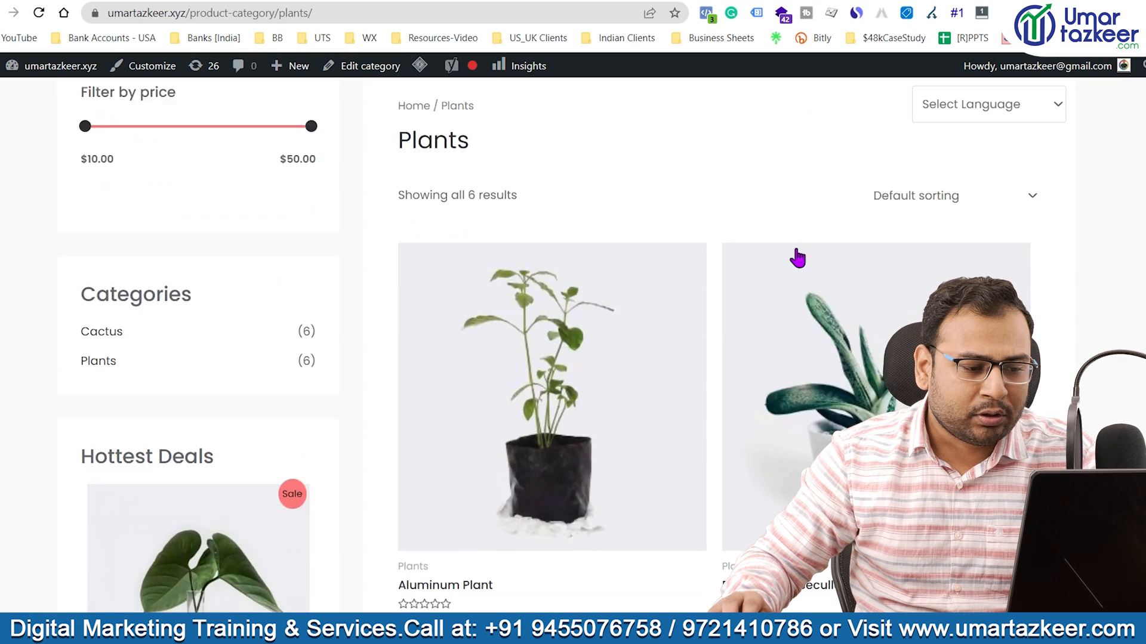
pyautogui.scroll(-10, 798, 258)
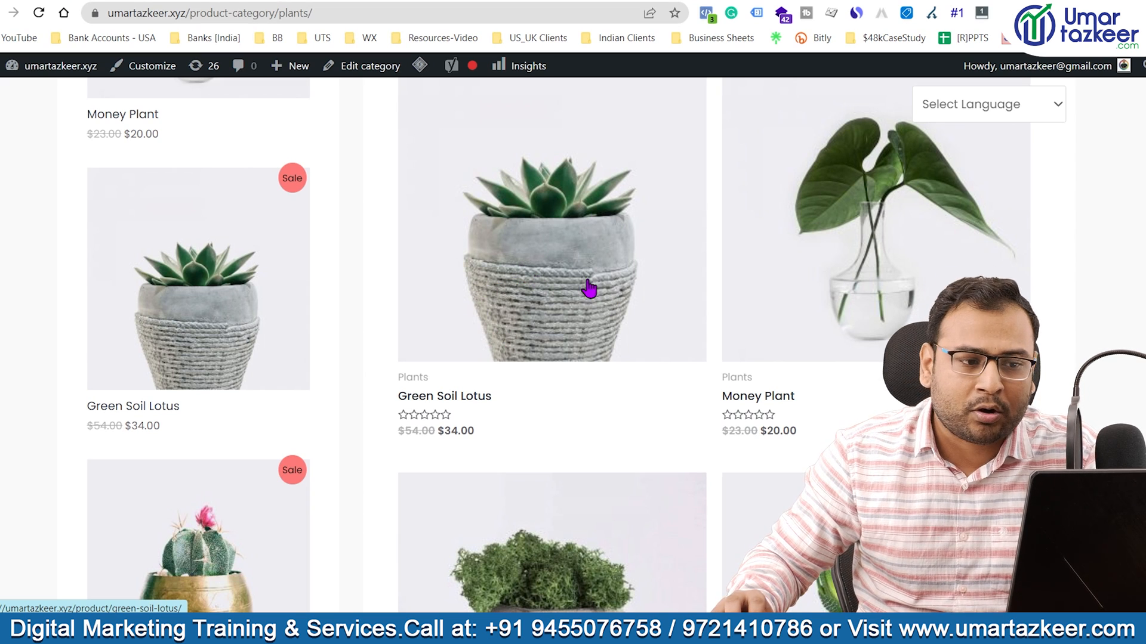
pyautogui.rightClick(546, 270)
pyautogui.click(587, 281)
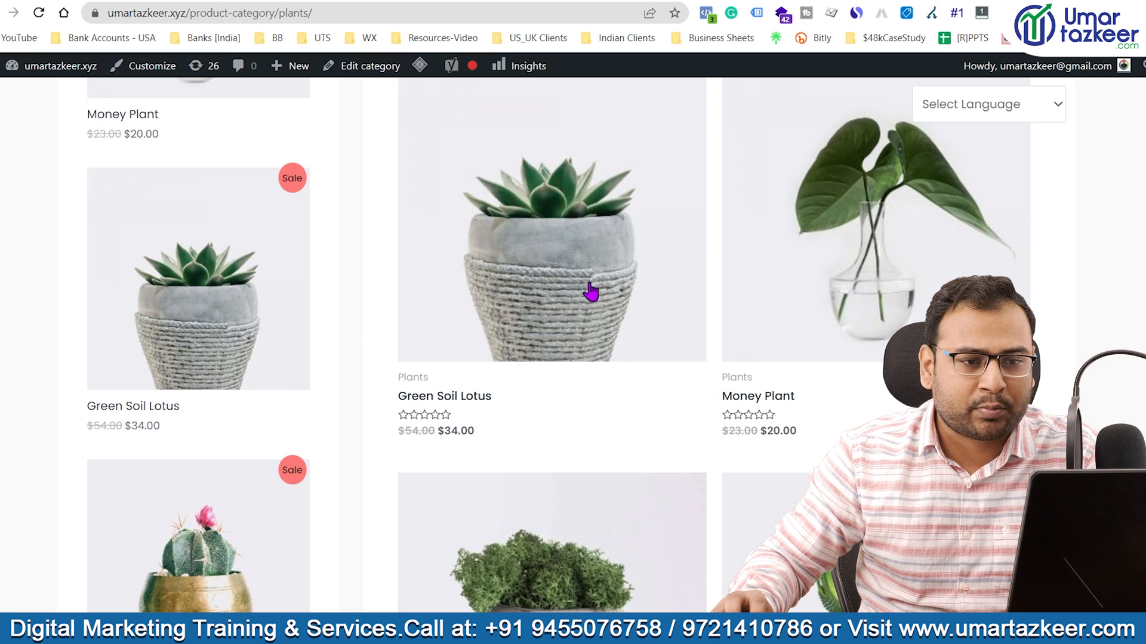
pyautogui.hotkey('ctrl', 'Tab')
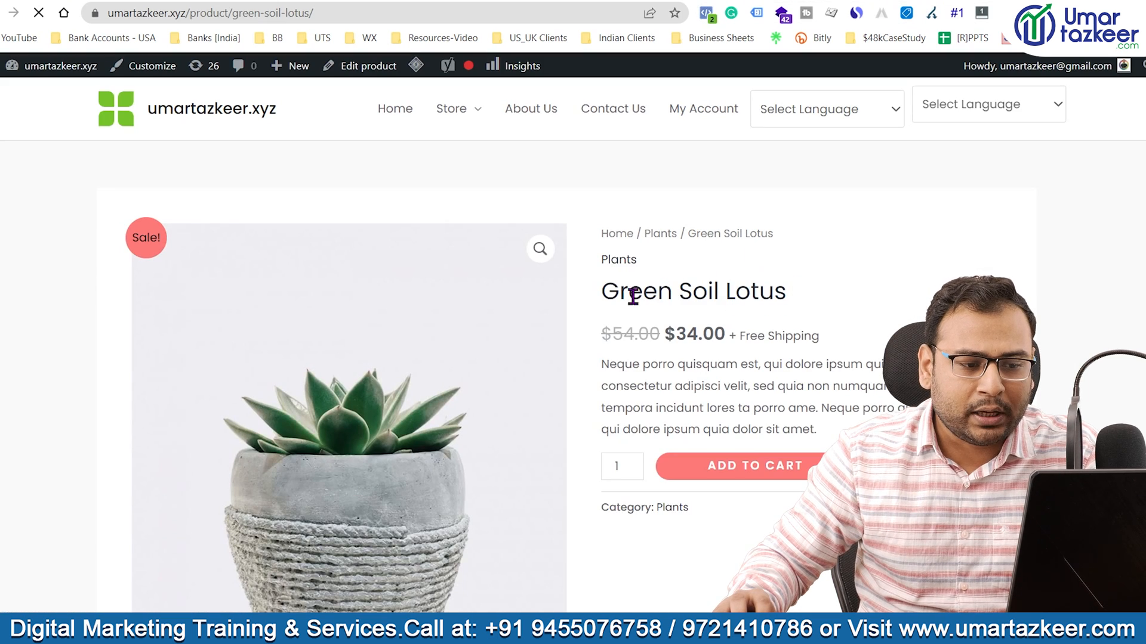
pyautogui.moveTo(619, 292); pyautogui.dragTo(854, 296)
pyautogui.click(852, 290)
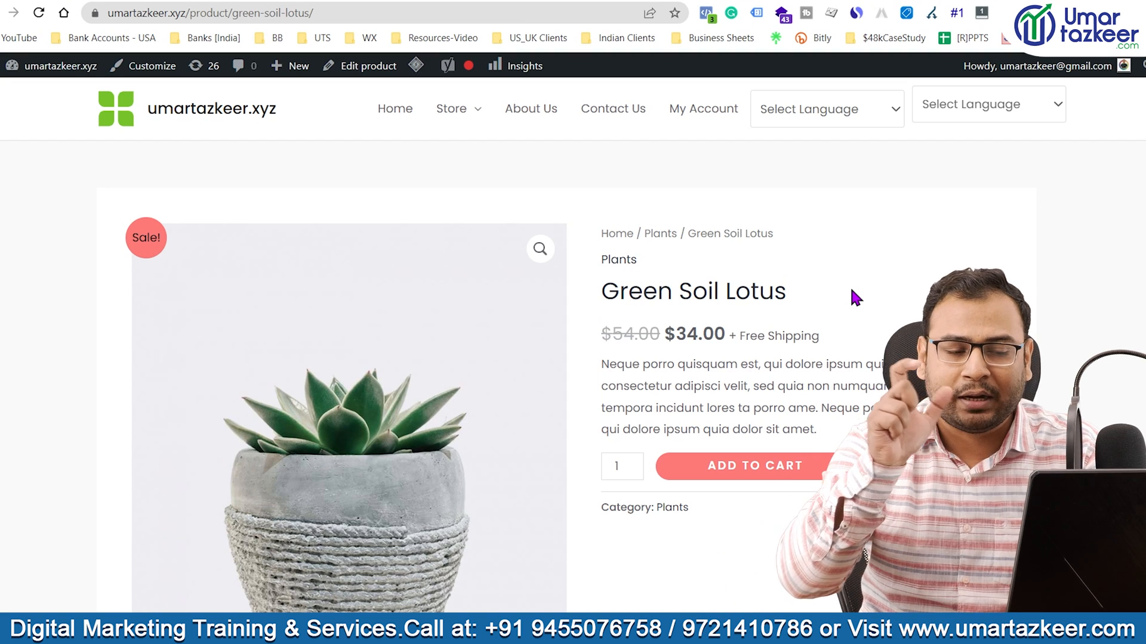
pyautogui.click(472, 13)
pyautogui.click(473, 13)
pyautogui.click(931, 305)
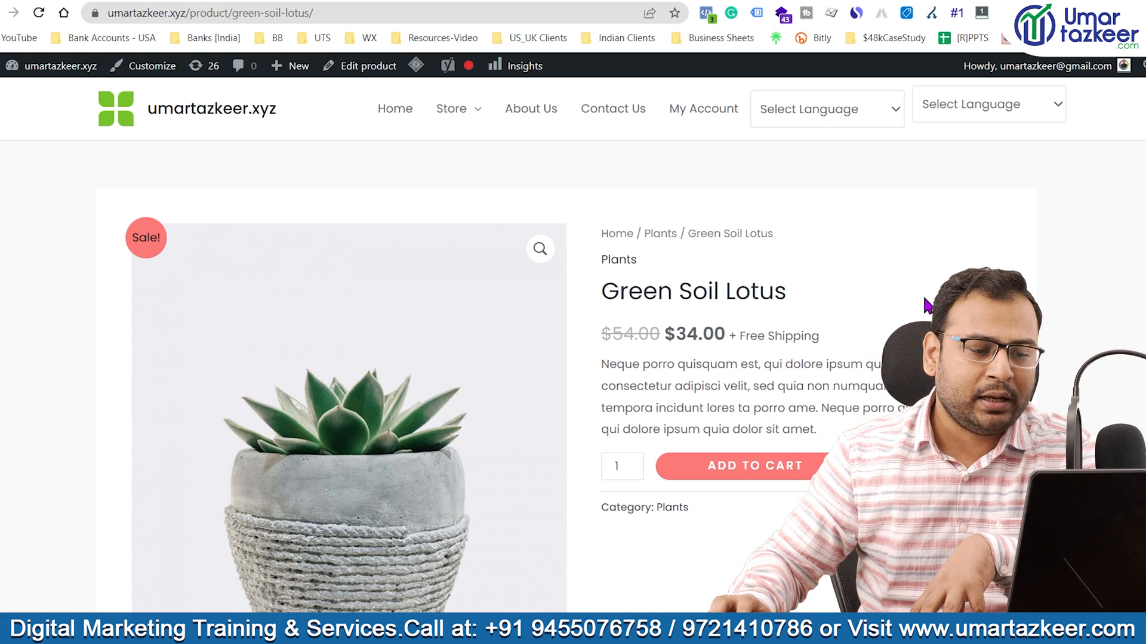
pyautogui.moveTo(599, 292); pyautogui.dragTo(822, 286)
pyautogui.click(739, 382)
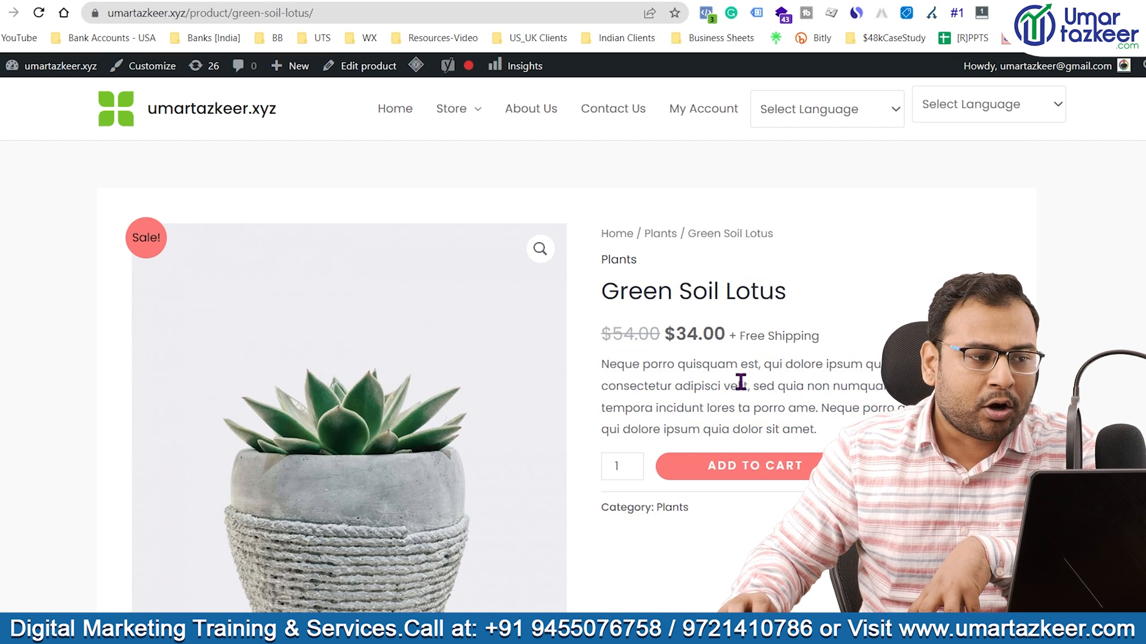
# Copy the web address of the Green Soil Lotus product page
pyautogui.click(279, 12)
pyautogui.hotkey('ctrl', 'c')
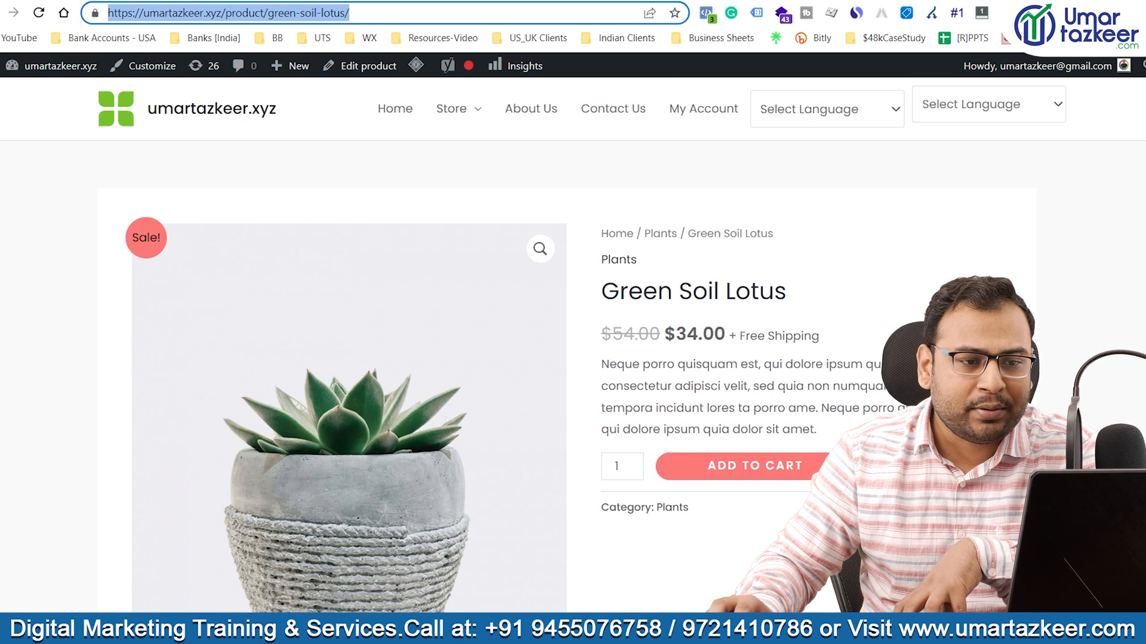
pyautogui.click(797, 1)
pyautogui.scroll(7, 703, 309)
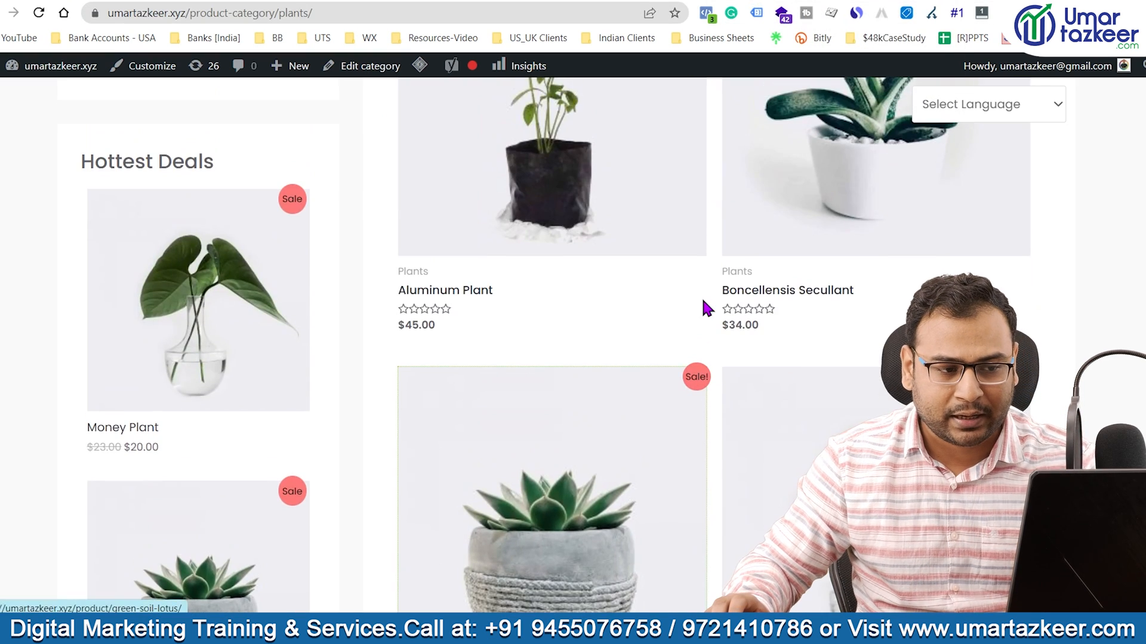
pyautogui.scroll(-5, 692, 254)
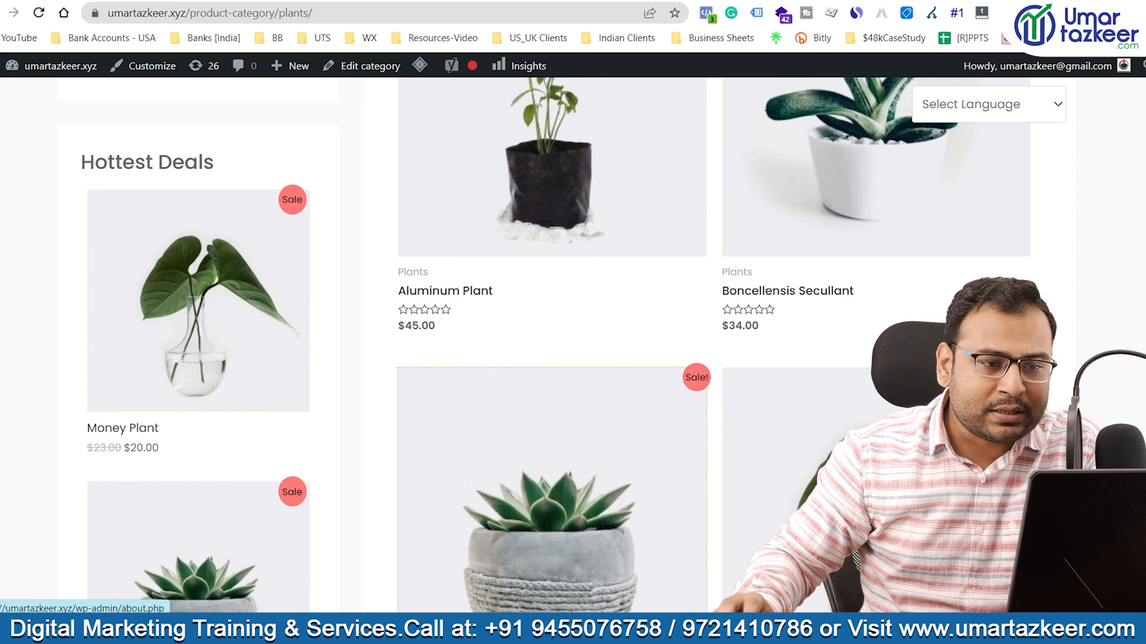
pyautogui.click(682, 0)
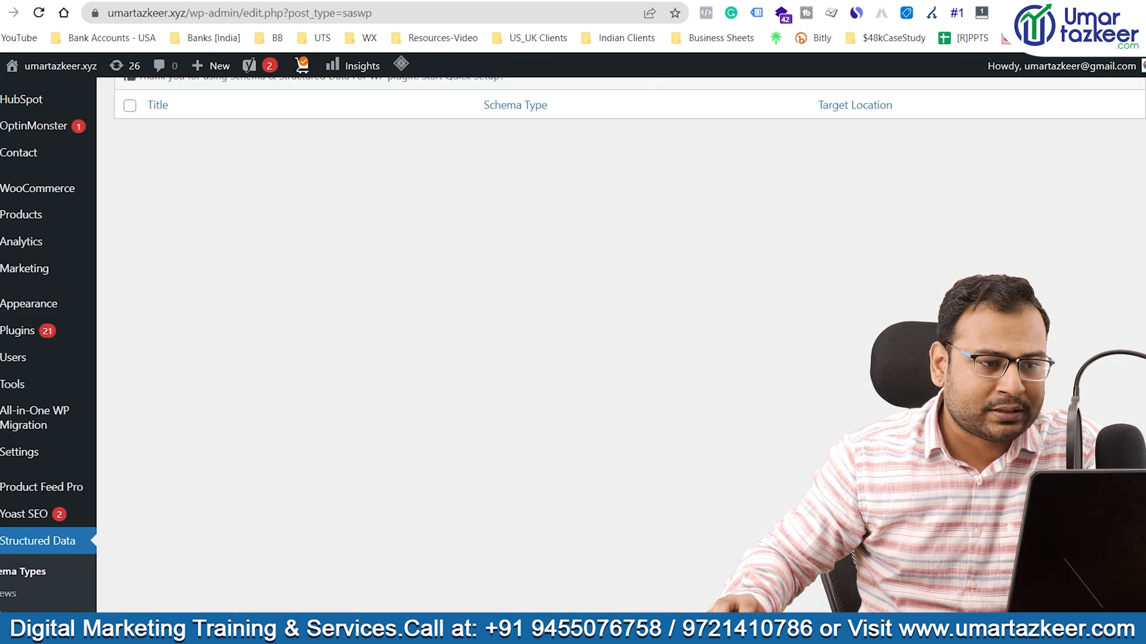
# Switch to the Itemlist Schema Generator page and examine its description, URL entry area and JSON-LD schema code
pyautogui.click(538, 1)
pyautogui.scroll(4, 520, 349)
pyautogui.click(767, 239)
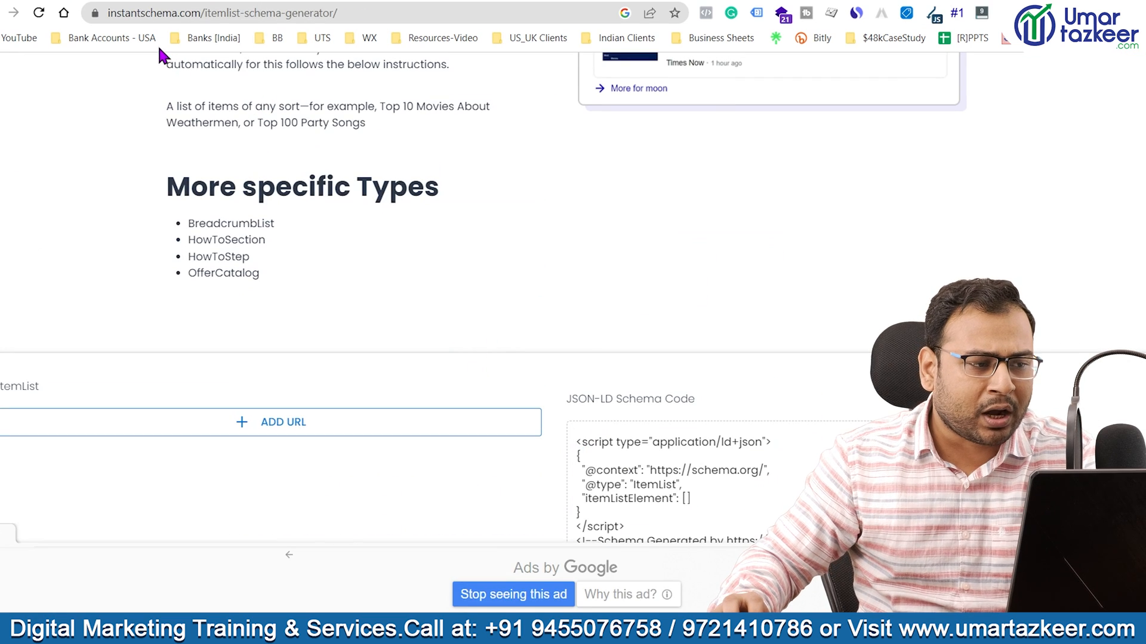
pyautogui.scroll(-4, 768, 379)
pyautogui.scroll(10, 656, 334)
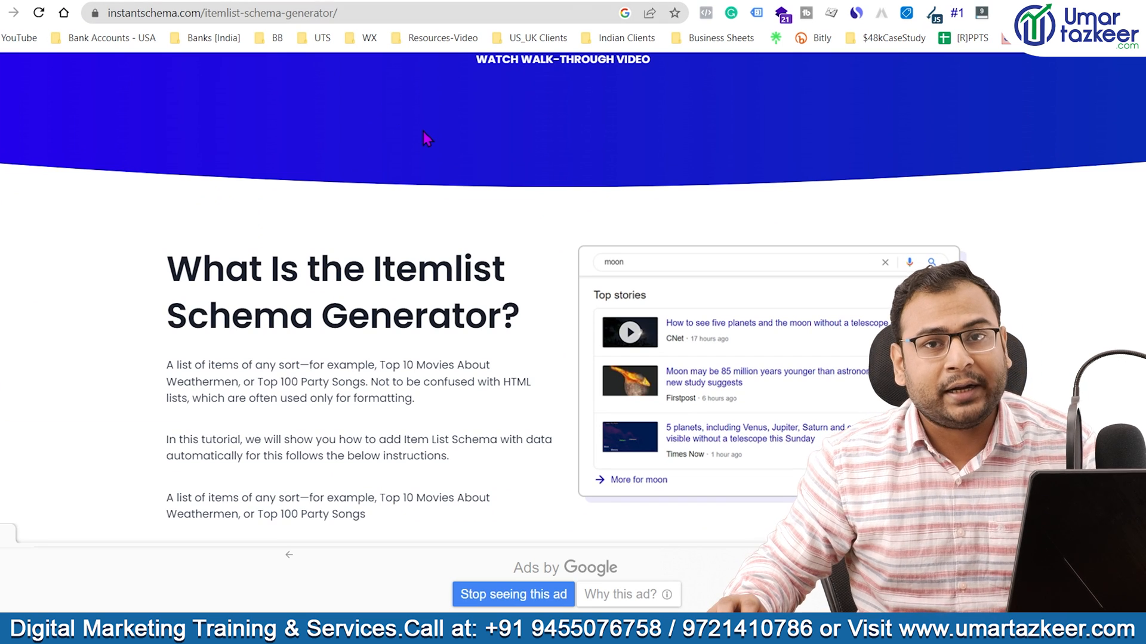
pyautogui.scroll(-10, 449, 352)
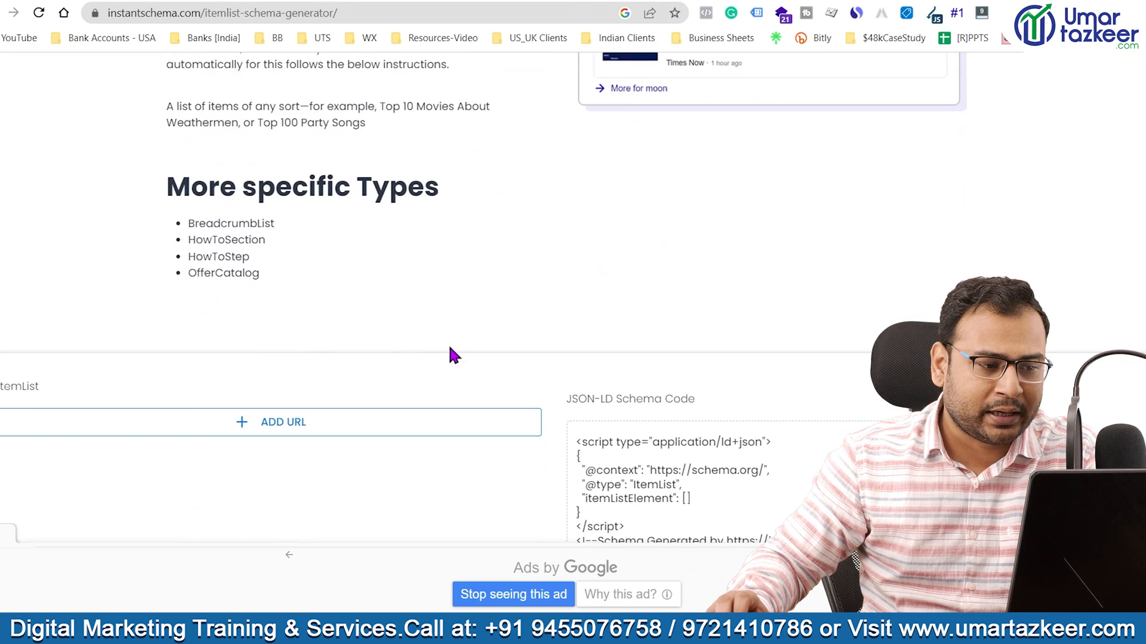
pyautogui.scroll(-1, 450, 349)
pyautogui.scroll(3, 317, 256)
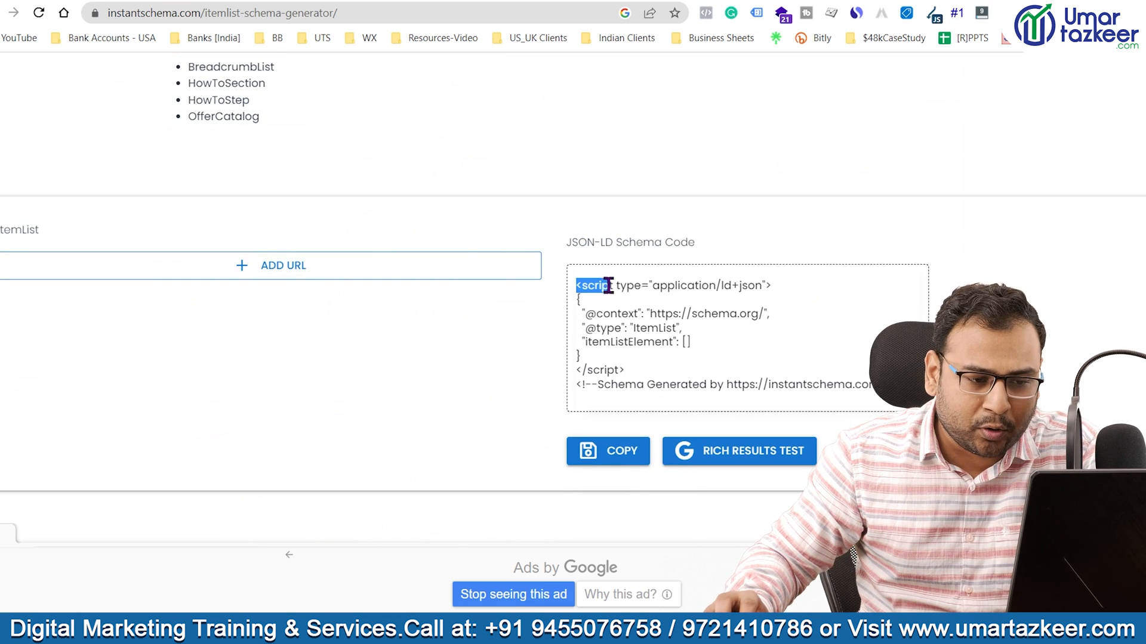
pyautogui.moveTo(608, 286); pyautogui.dragTo(880, 389)
pyautogui.click(596, 350)
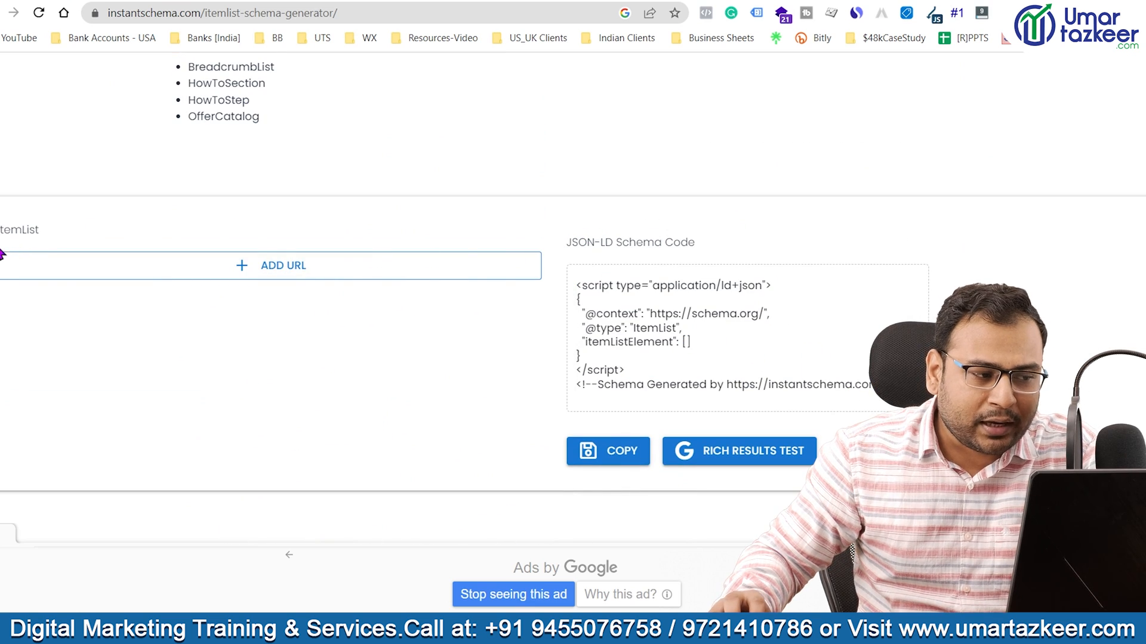
pyautogui.click(196, 262)
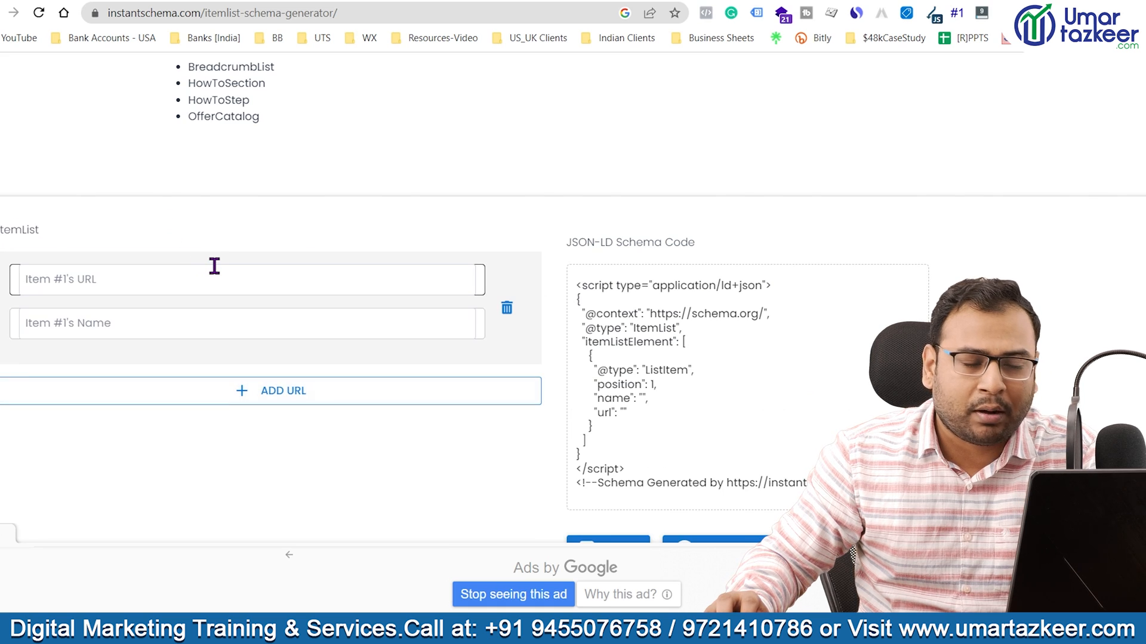
pyautogui.click(213, 266)
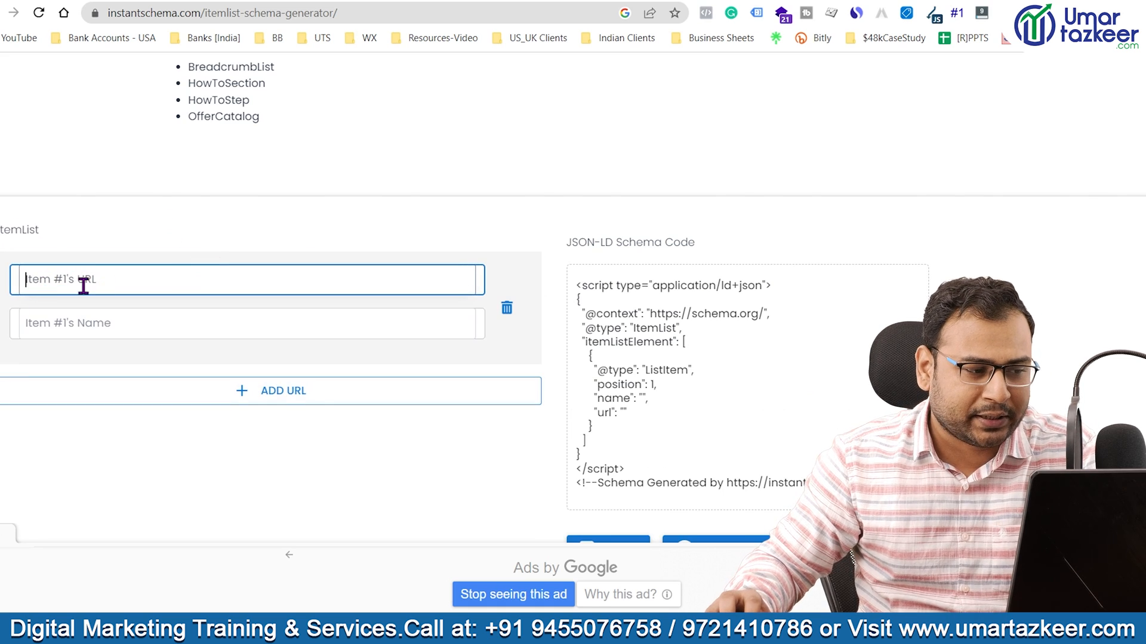
pyautogui.click(919, 1)
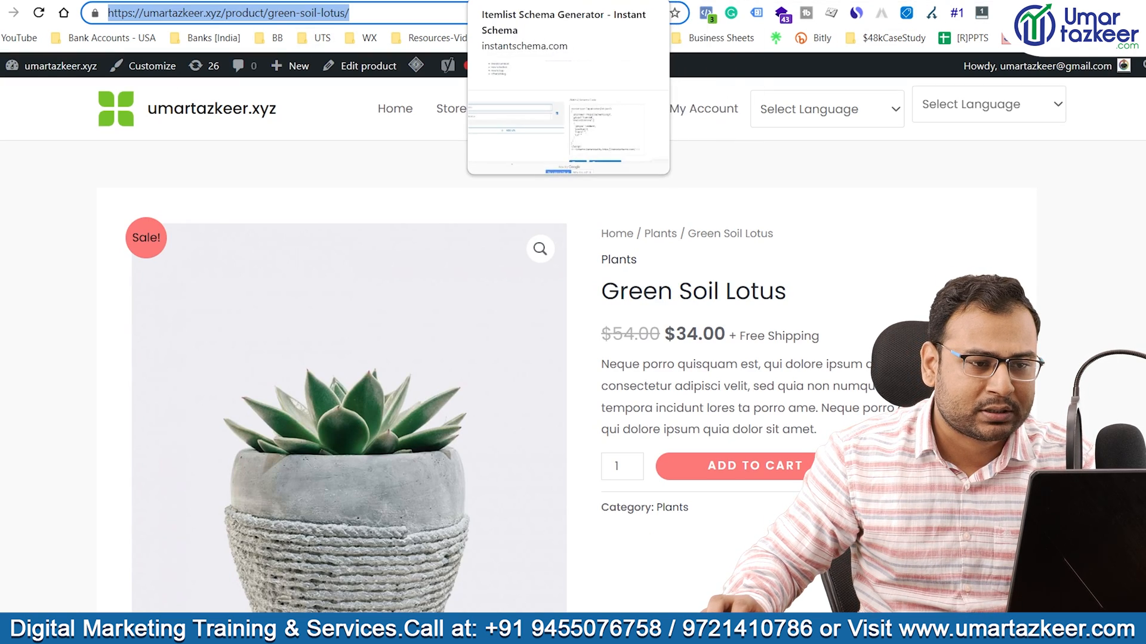
pyautogui.click(537, 1)
pyautogui.hotkey('ctrl', 'v')
# Copy the product title from its shop page and set the first item's name to Green Soil Lotus
pyautogui.click(136, 325)
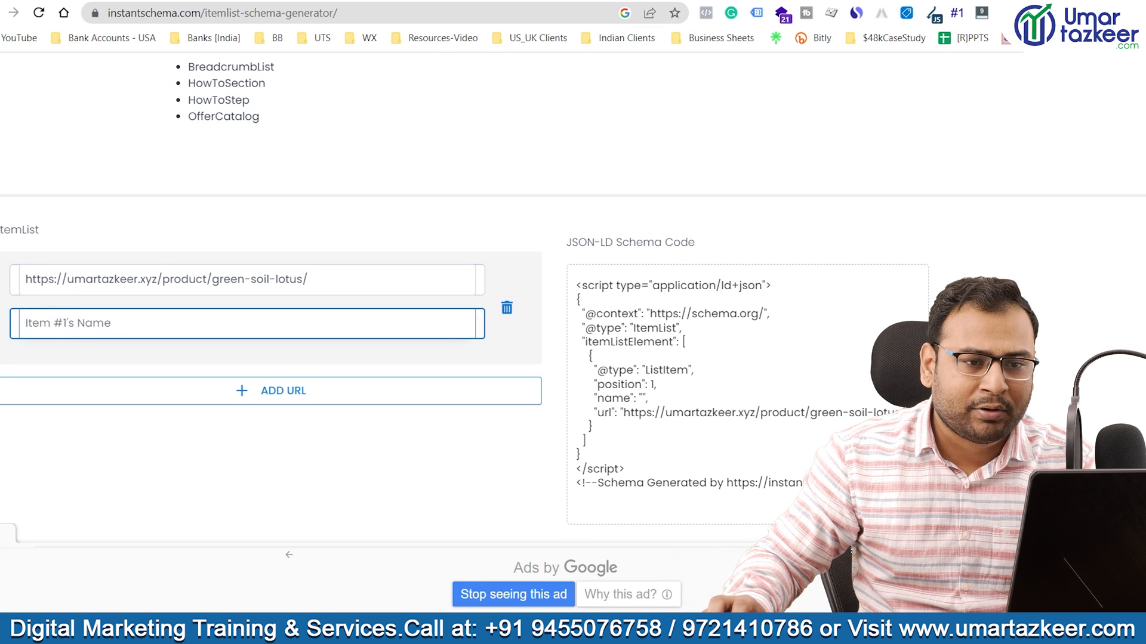
pyautogui.click(919, 1)
pyautogui.moveTo(594, 300); pyautogui.dragTo(797, 292)
pyautogui.tripleClick(718, 291)
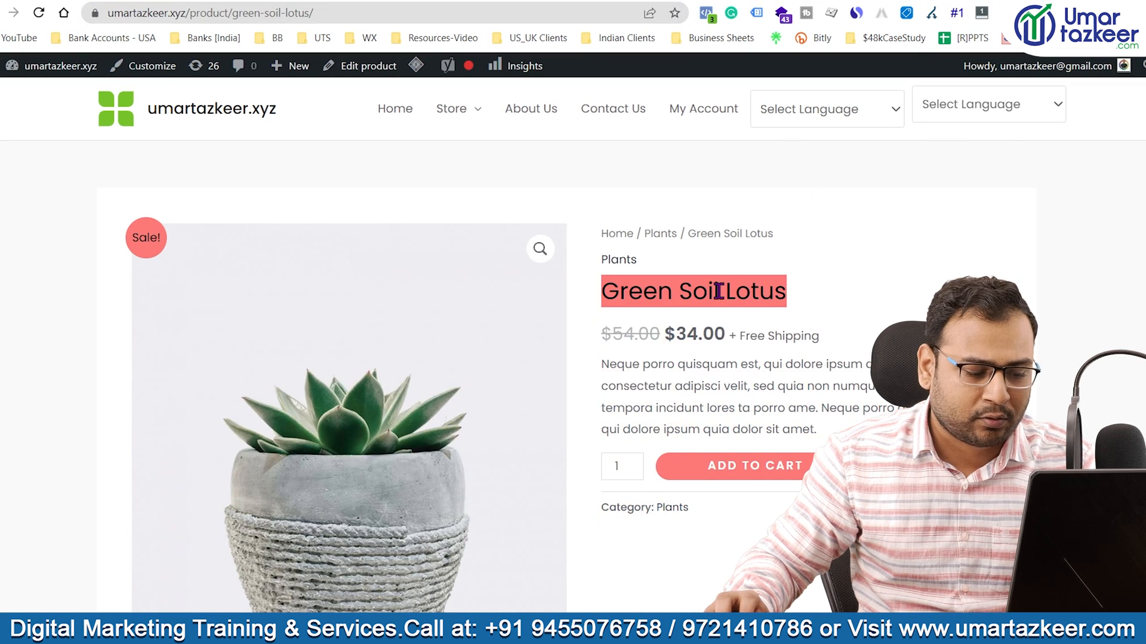
pyautogui.hotkey('ctrl', 'c')
pyautogui.hotkey('ctrl', 'shift', 'Tab')
pyautogui.hotkey('ctrl', 'v')
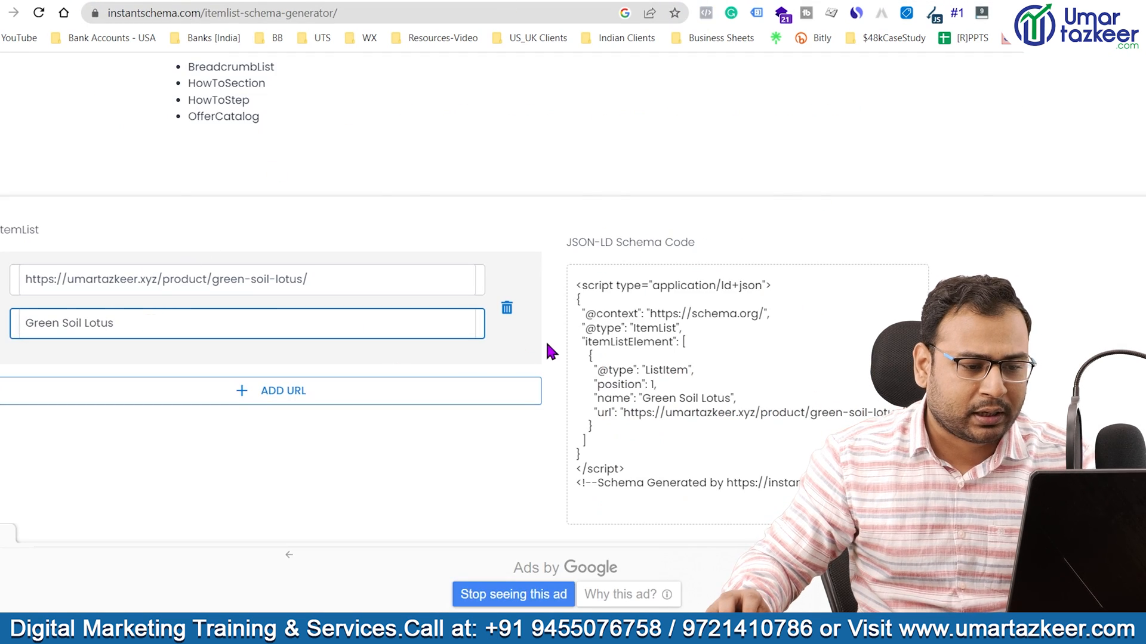
pyautogui.click(546, 339)
pyautogui.moveTo(571, 280); pyautogui.dragTo(898, 413)
pyautogui.click(194, 363)
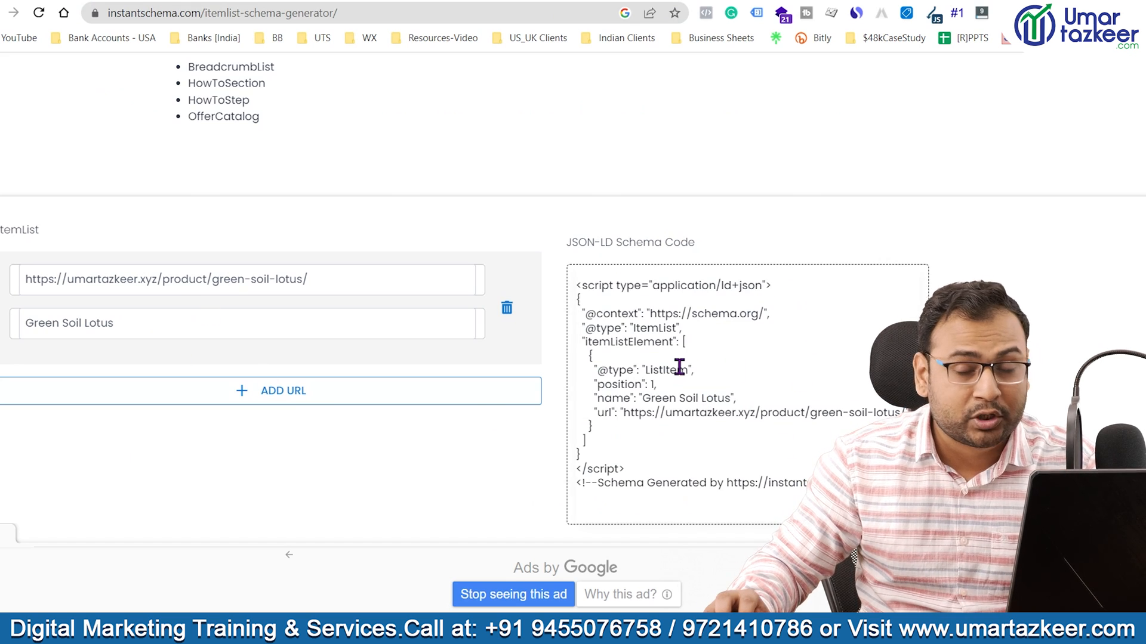
# Return to the Plants category page and open the Boncellensis Secullant product in a new tab
pyautogui.click(776, 1)
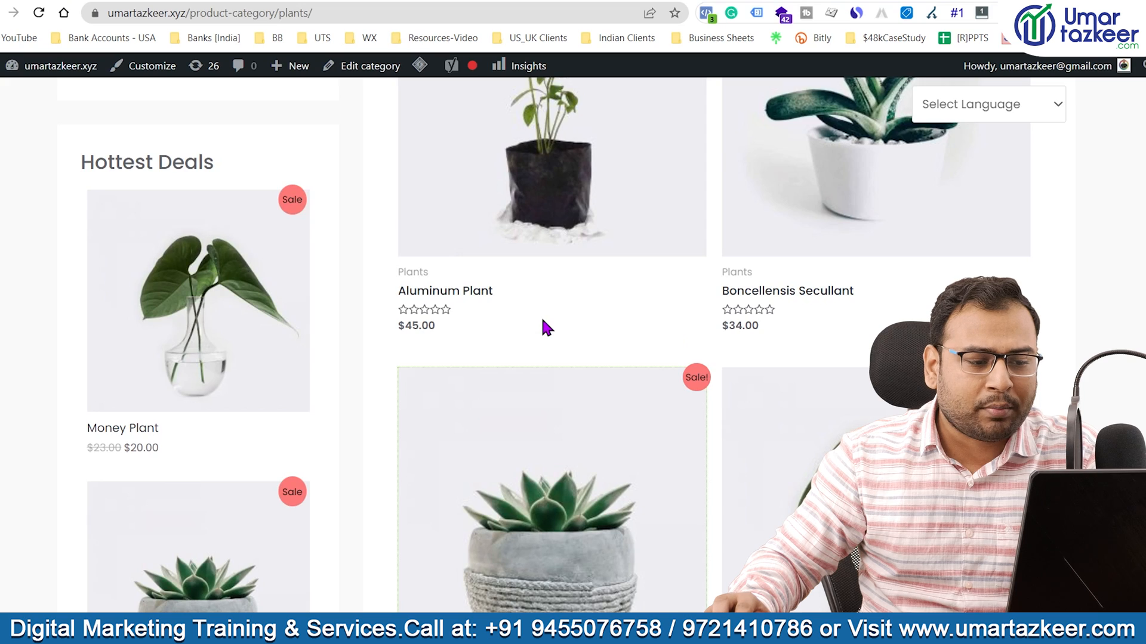
pyautogui.scroll(-10, 544, 328)
pyautogui.scroll(-3, 555, 341)
pyautogui.scroll(8, 578, 352)
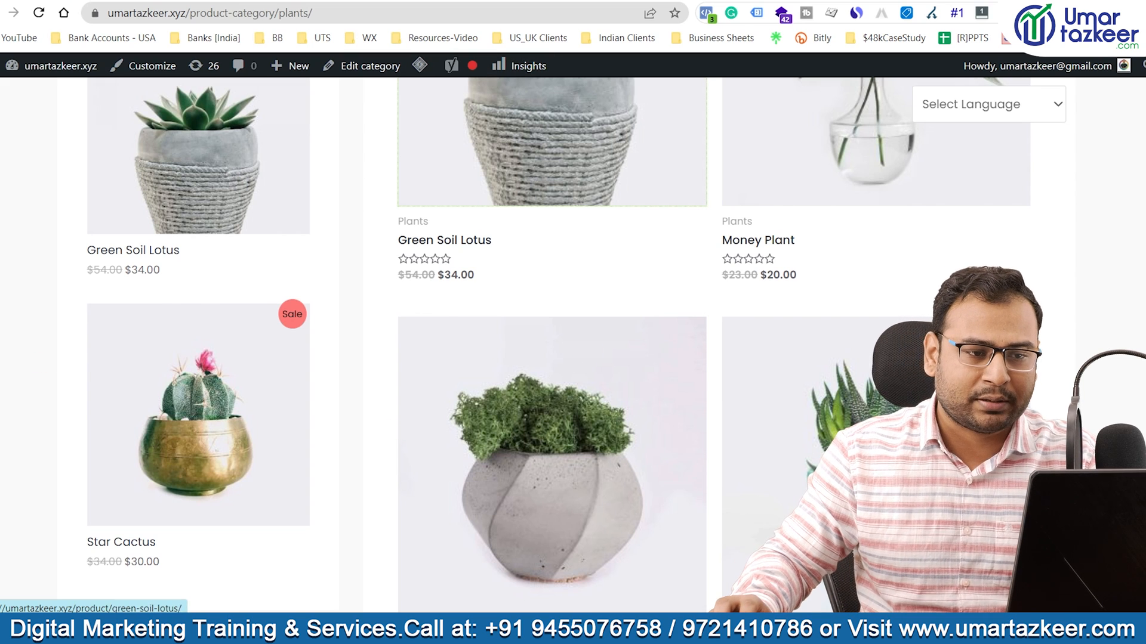
pyautogui.scroll(10, 281, 440)
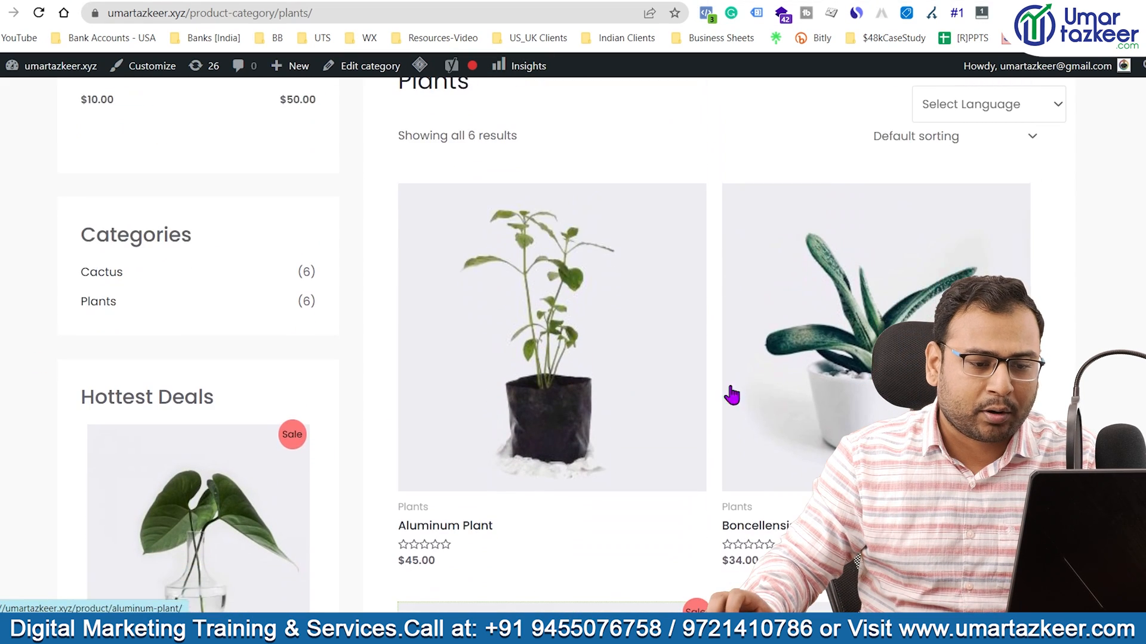
pyautogui.rightClick(868, 376)
pyautogui.click(947, 101)
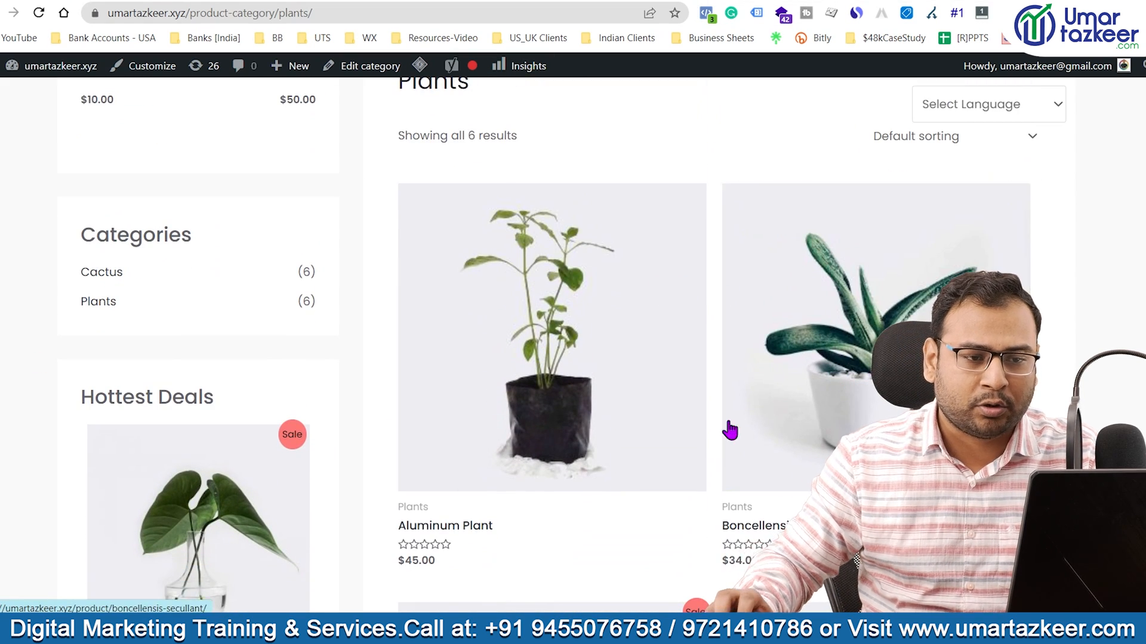
# Add a second item to the ItemList and set its name to Boncellensis Secullant, copied from the product page's title
pyautogui.hotkey('ctrl', 'Tab')
pyautogui.hotkey('ctrl', 'Tab')
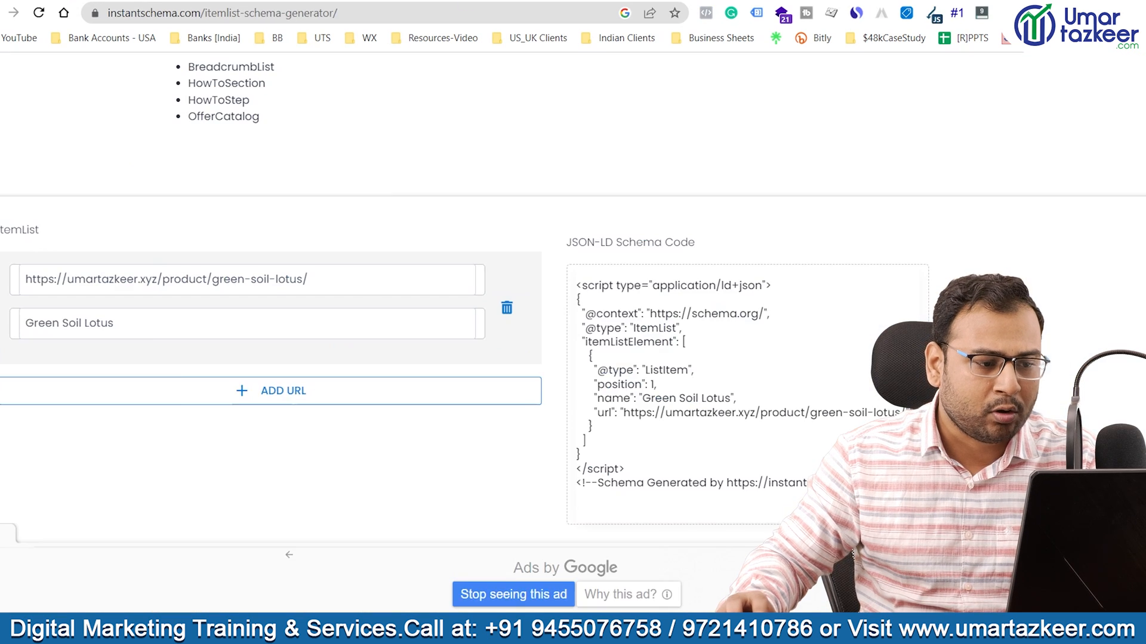
pyautogui.click(253, 396)
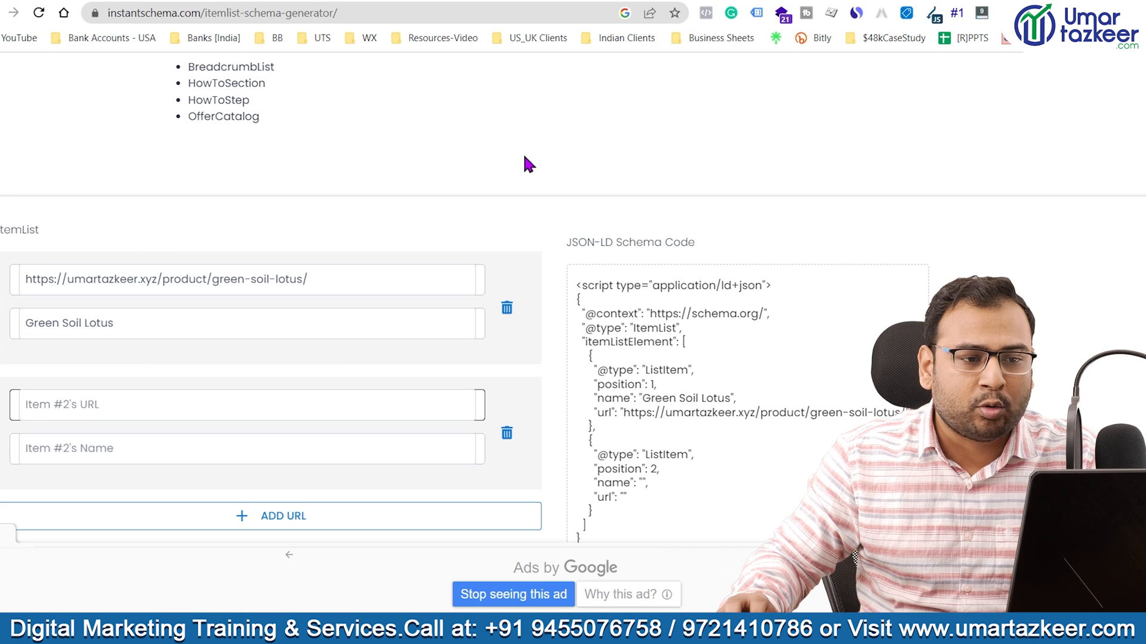
pyautogui.hotkey('ctrl', 'Tab')
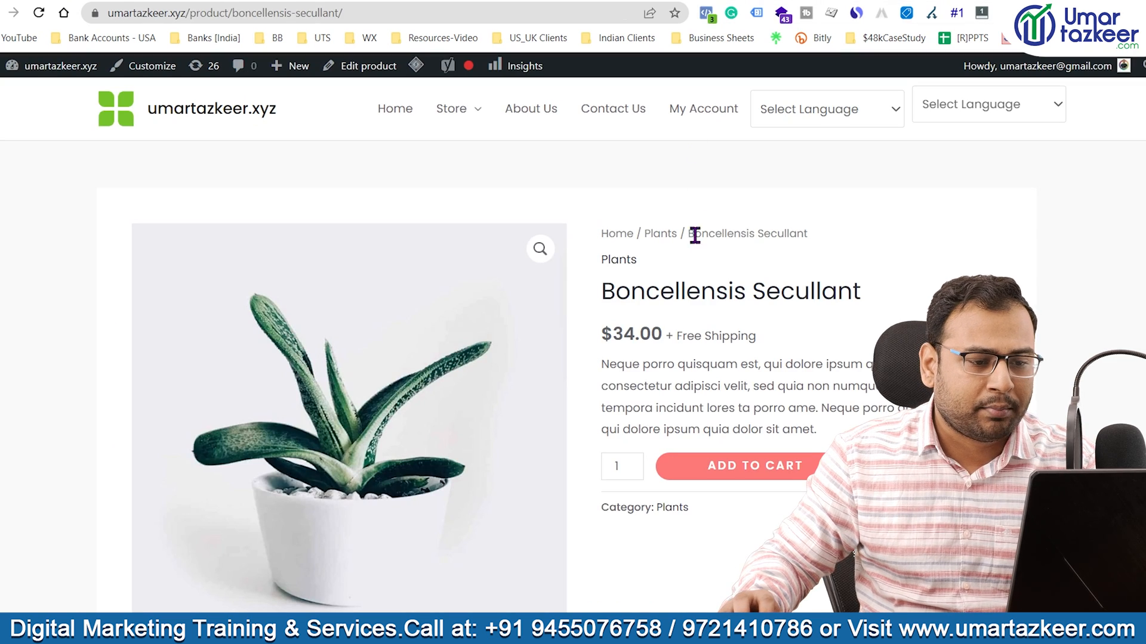
pyautogui.moveTo(600, 291); pyautogui.dragTo(868, 294)
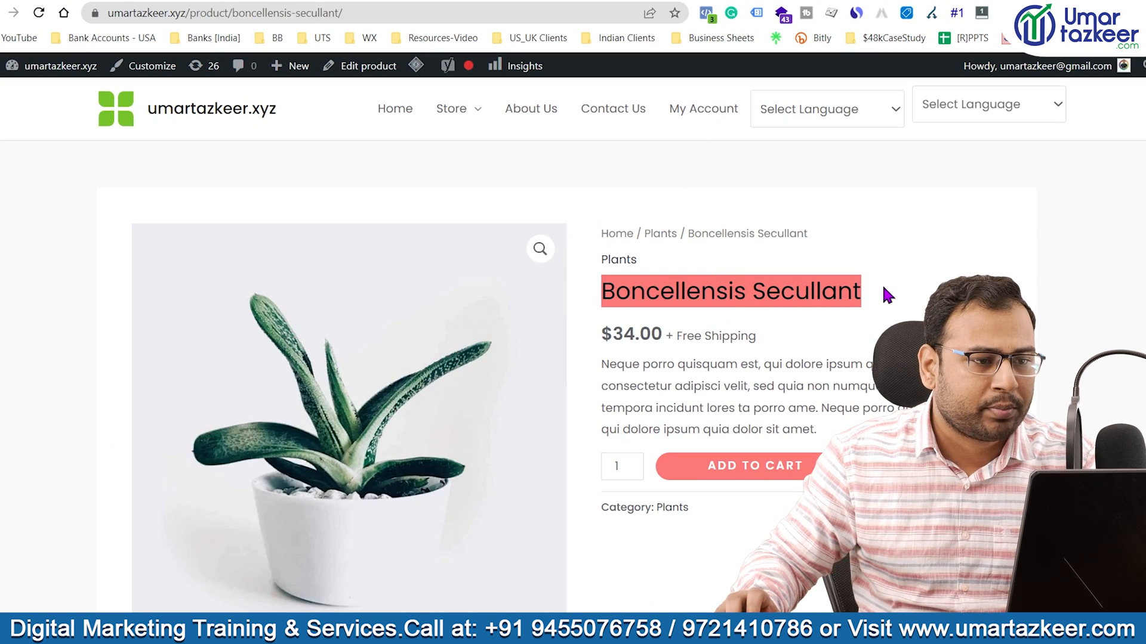
pyautogui.hotkey('ctrl', 'shift', 'Tab')
pyautogui.click(126, 449)
pyautogui.hotkey('ctrl', 'v')
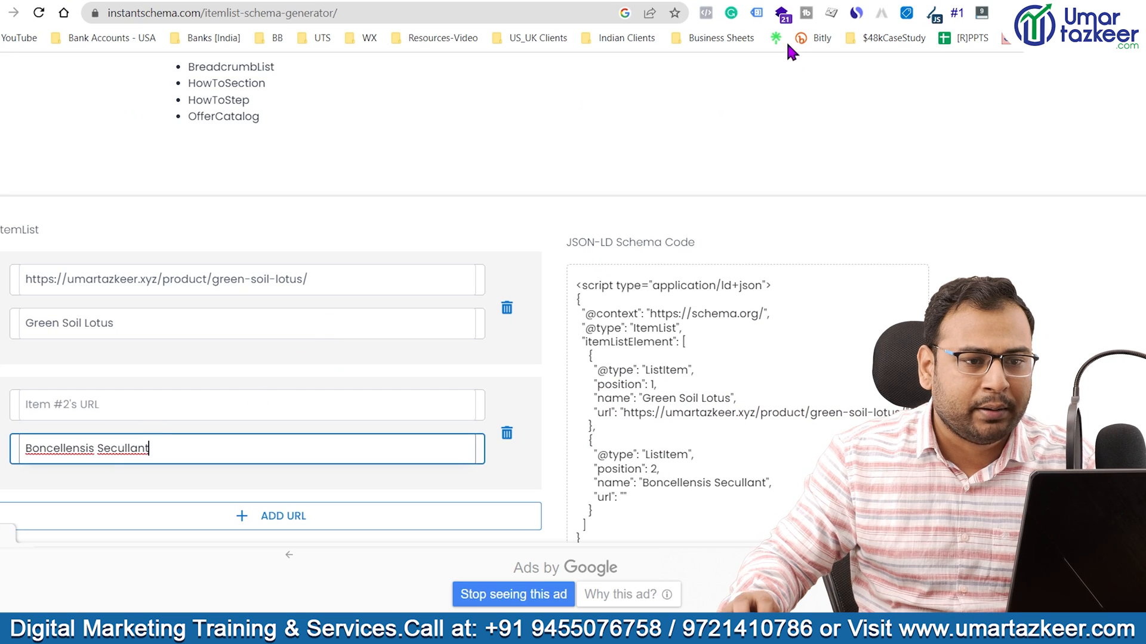
pyautogui.hotkey('ctrl', 'Tab')
pyautogui.click(382, 12)
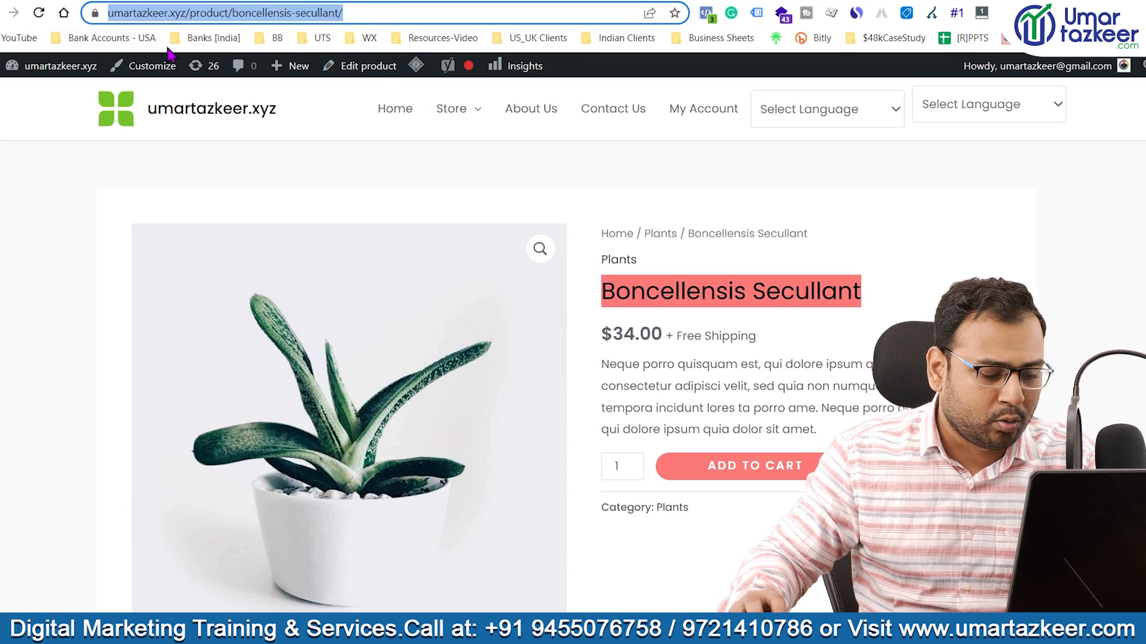
pyautogui.hotkey('ctrl', 'c')
pyautogui.hotkey('ctrl', 'shift', 'Tab')
pyautogui.click(163, 398)
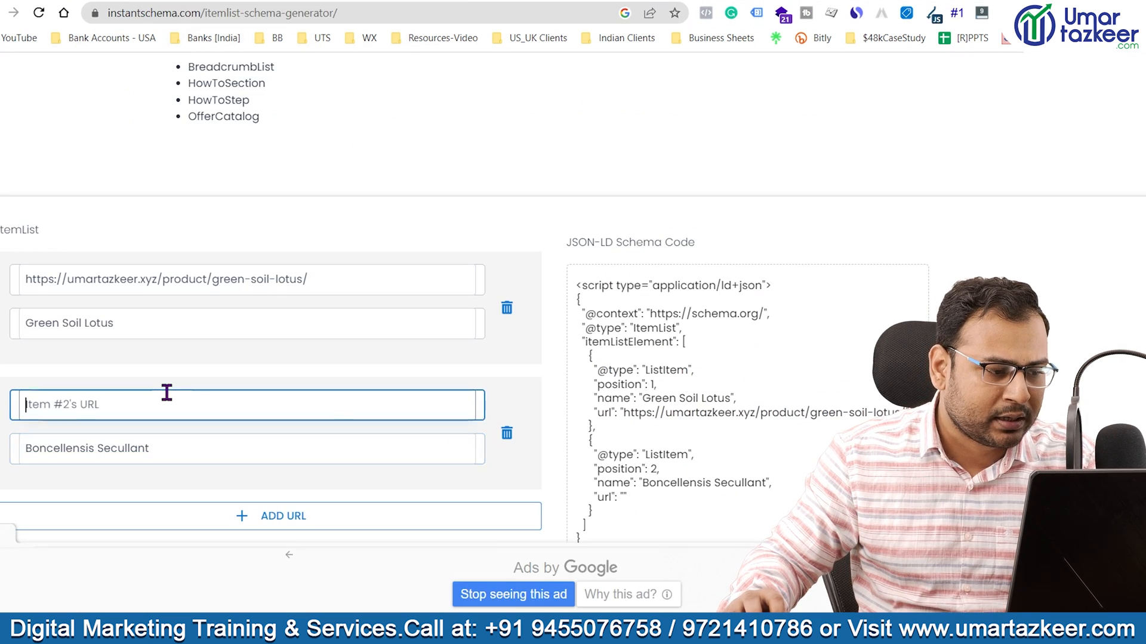
pyautogui.hotkey('ctrl', 'v')
# Examine the JSON-LD schema code generated for both ItemList entries, and return to the Plants category page
pyautogui.scroll(-4, 836, 384)
pyautogui.scroll(1, 835, 384)
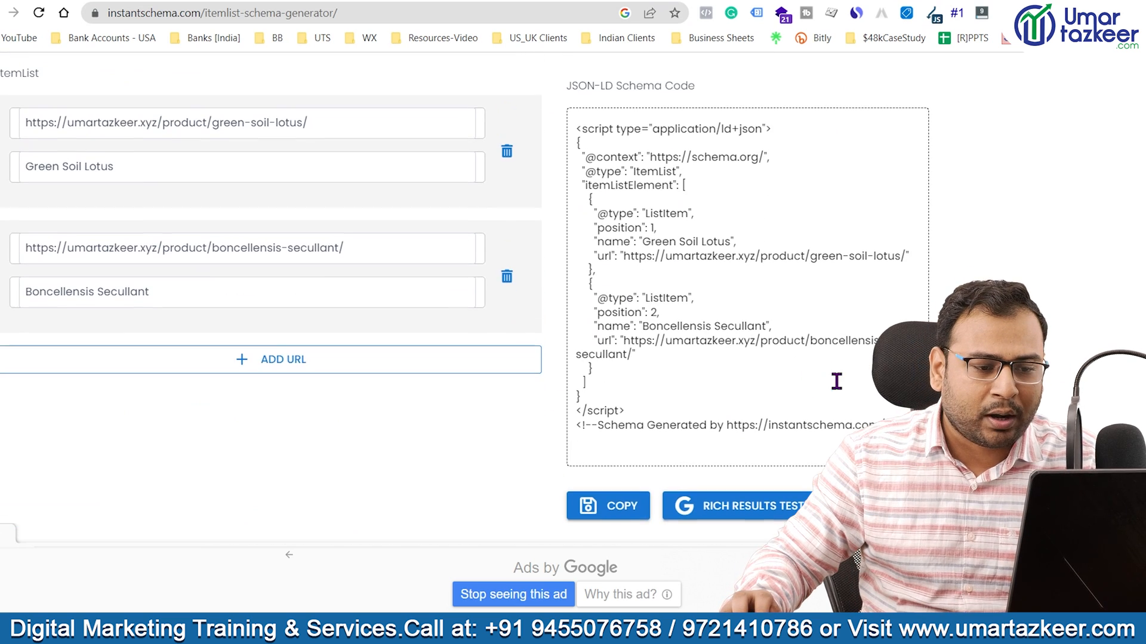
pyautogui.moveTo(575, 129)
pyautogui.mouseDown()
pyautogui.moveTo(896, 435)
pyautogui.moveTo(577, 144)
pyautogui.mouseUp()
pyautogui.click(895, 434)
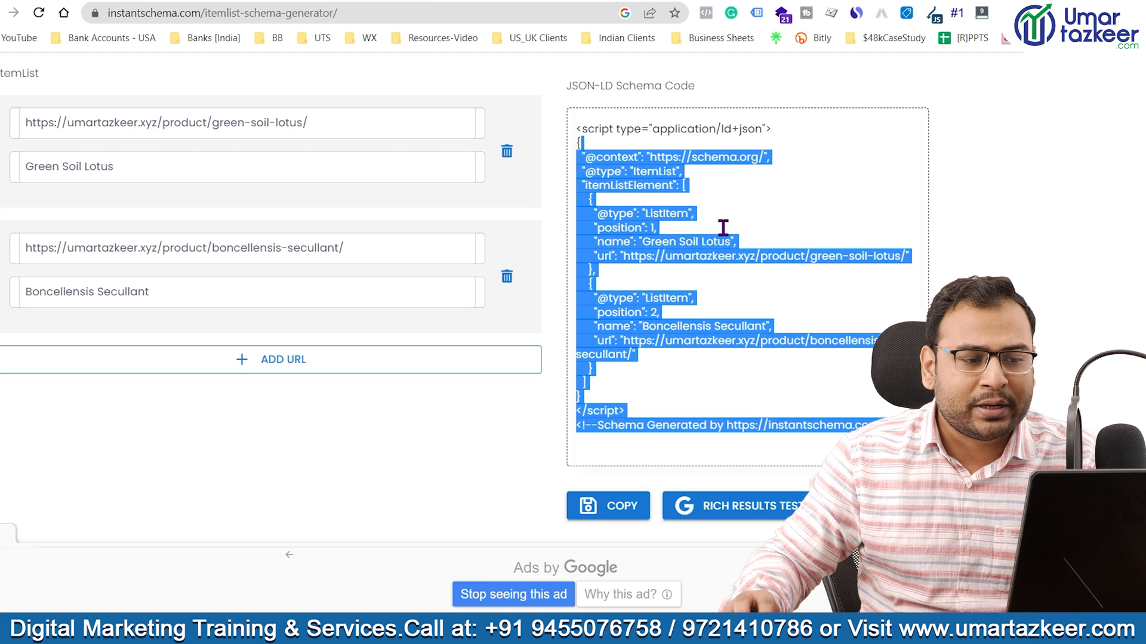
pyautogui.click(723, 227)
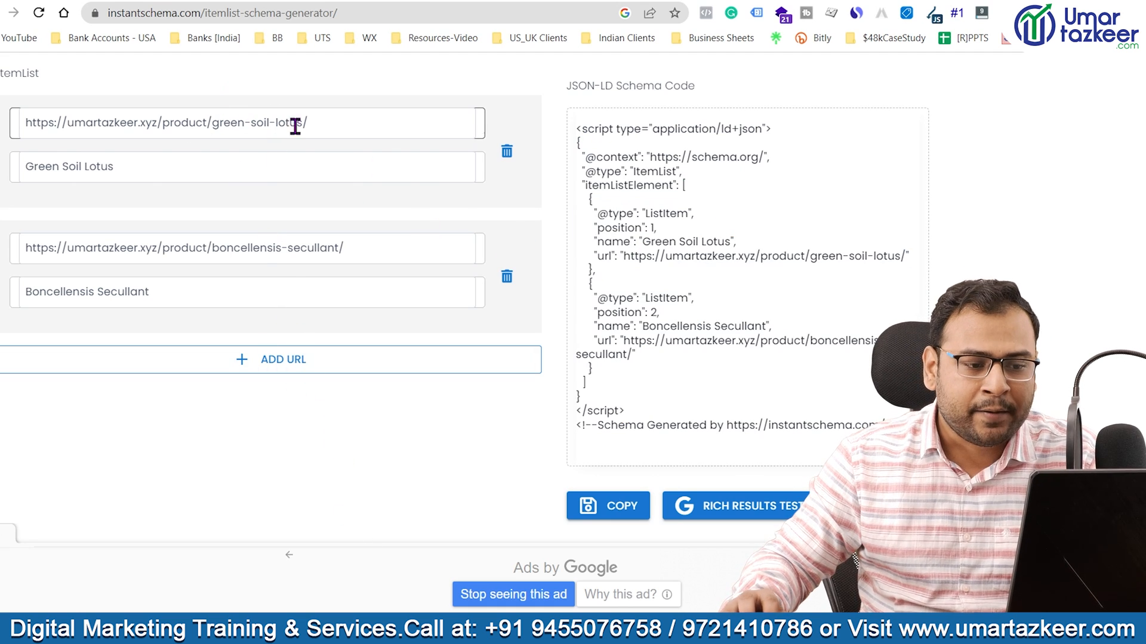
pyautogui.click(626, 126)
pyautogui.moveTo(576, 129); pyautogui.dragTo(768, 425)
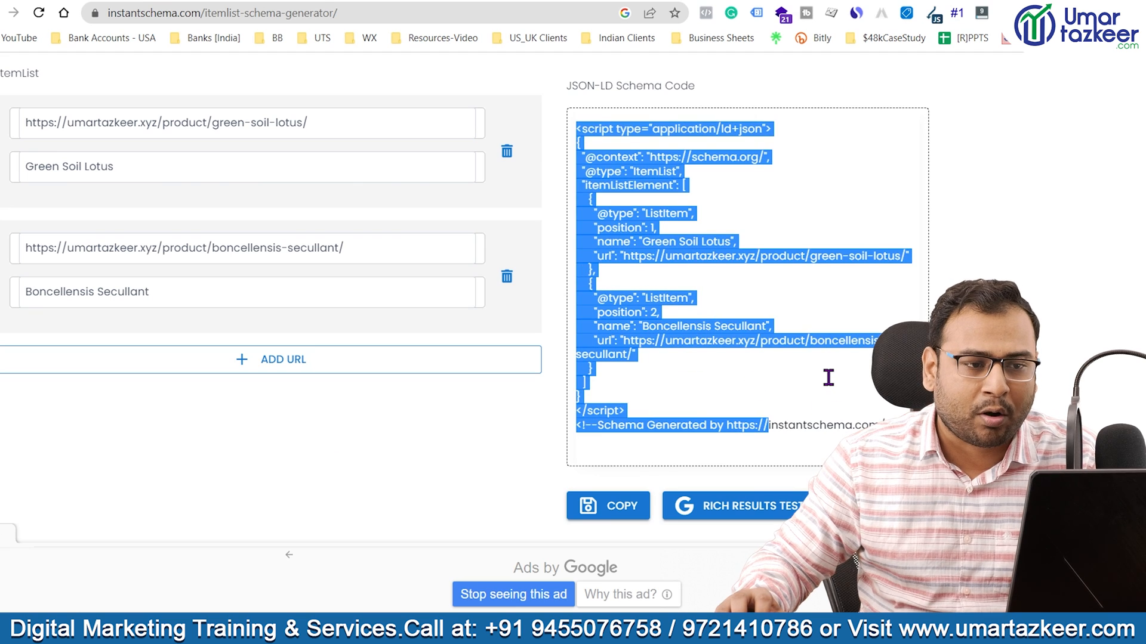
pyautogui.click(657, 0)
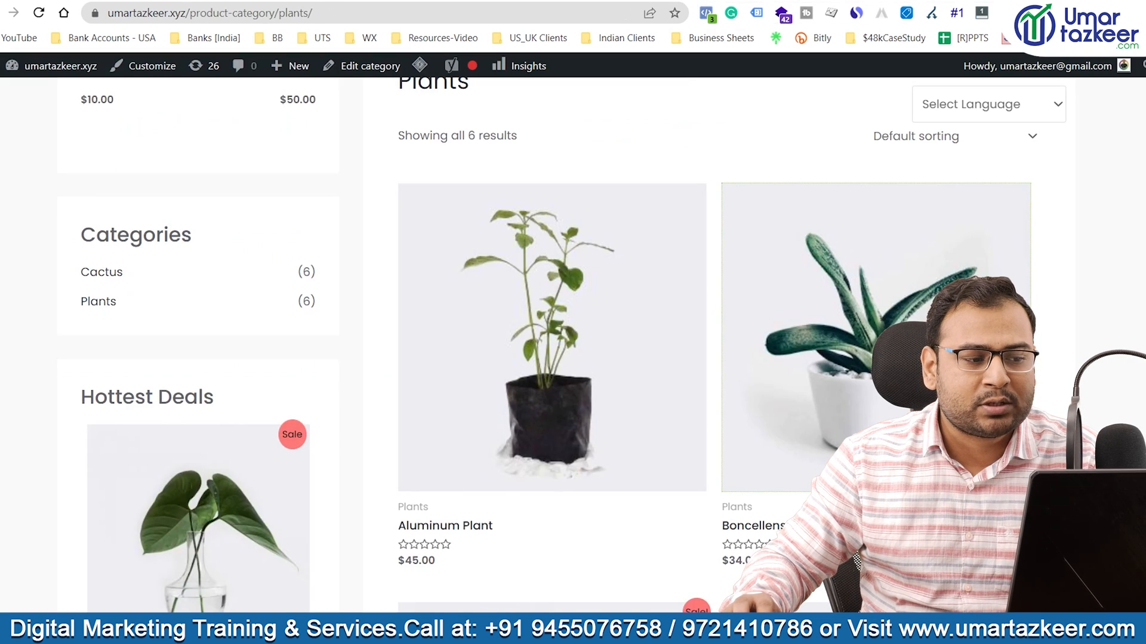
pyautogui.scroll(3, 661, 375)
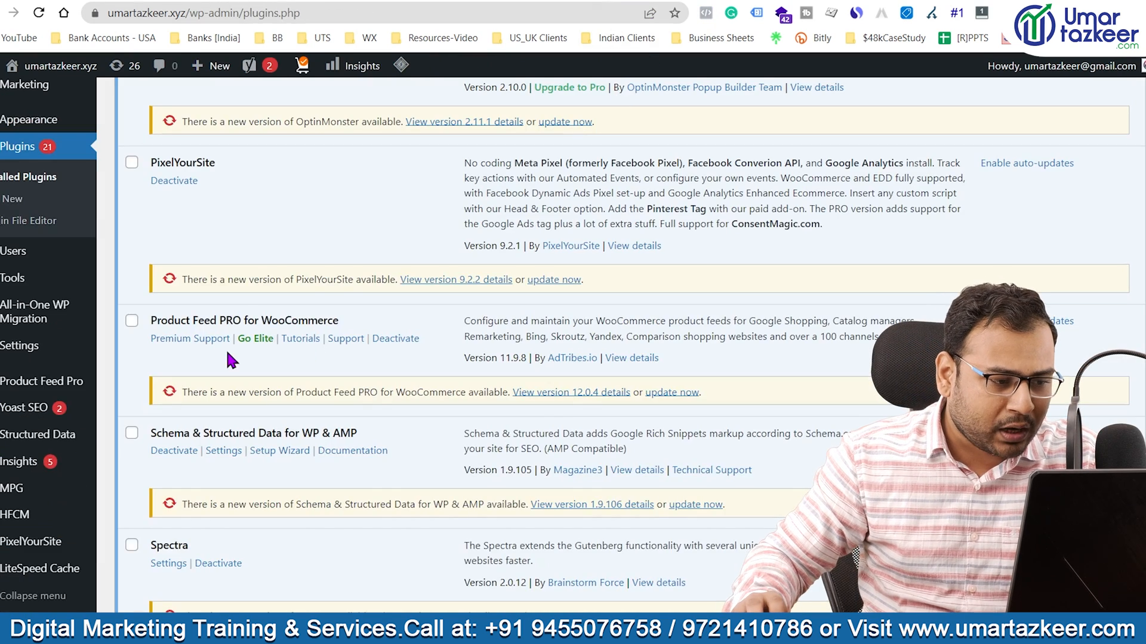
# Locate the Schema & Structured Data for WP & AMP plugin among the installed plugins and open its list of schema types
pyautogui.scroll(-4, 225, 348)
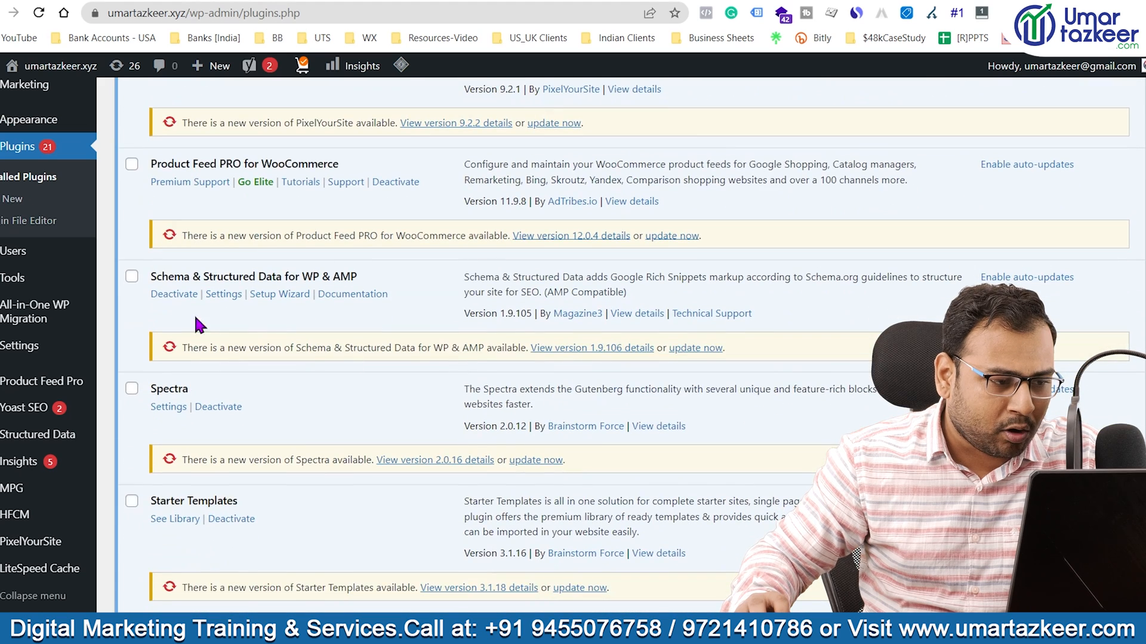
pyautogui.moveTo(149, 276); pyautogui.dragTo(372, 276)
pyautogui.click(399, 276)
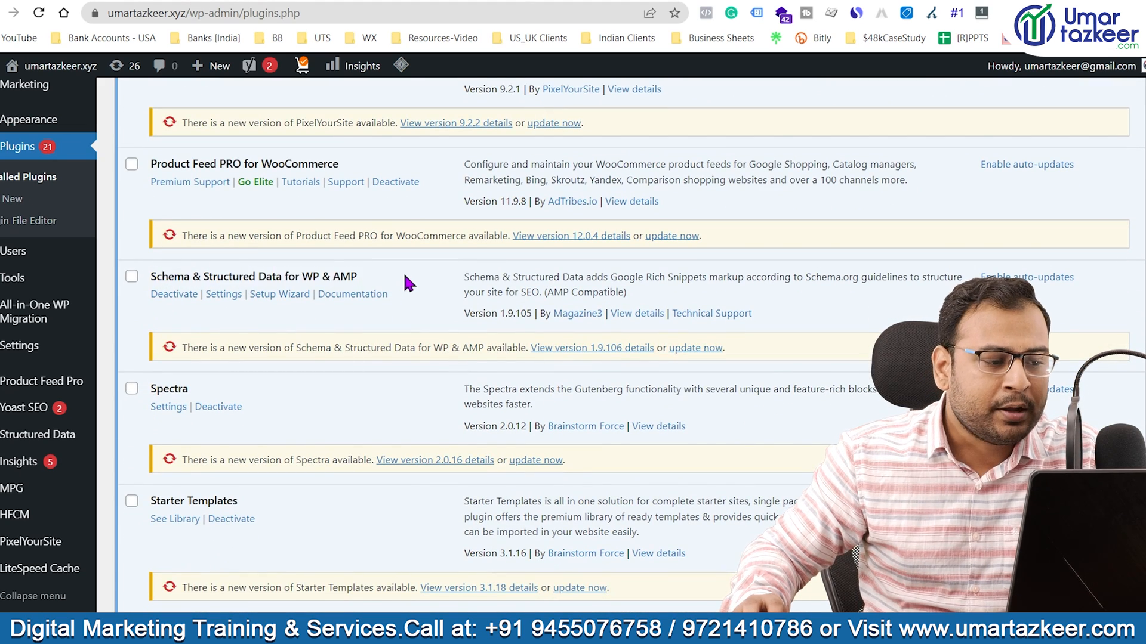
pyautogui.tripleClick(405, 277)
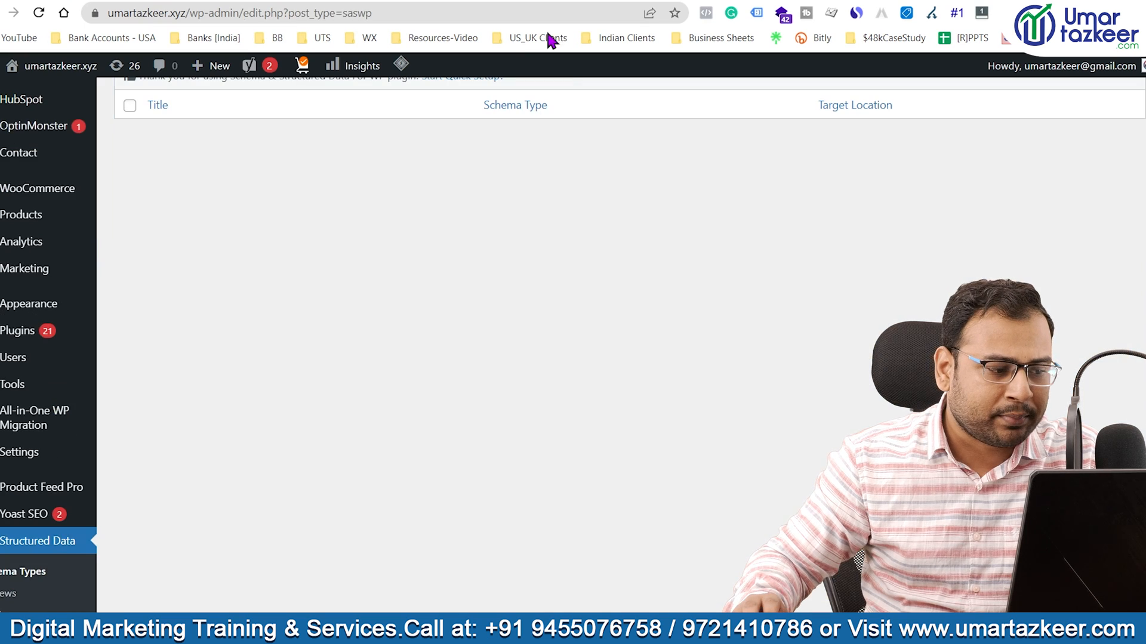
# Start adding a new schema type in Structured Data and choose ItemList as its schema type
pyautogui.scroll(-4, 24, 323)
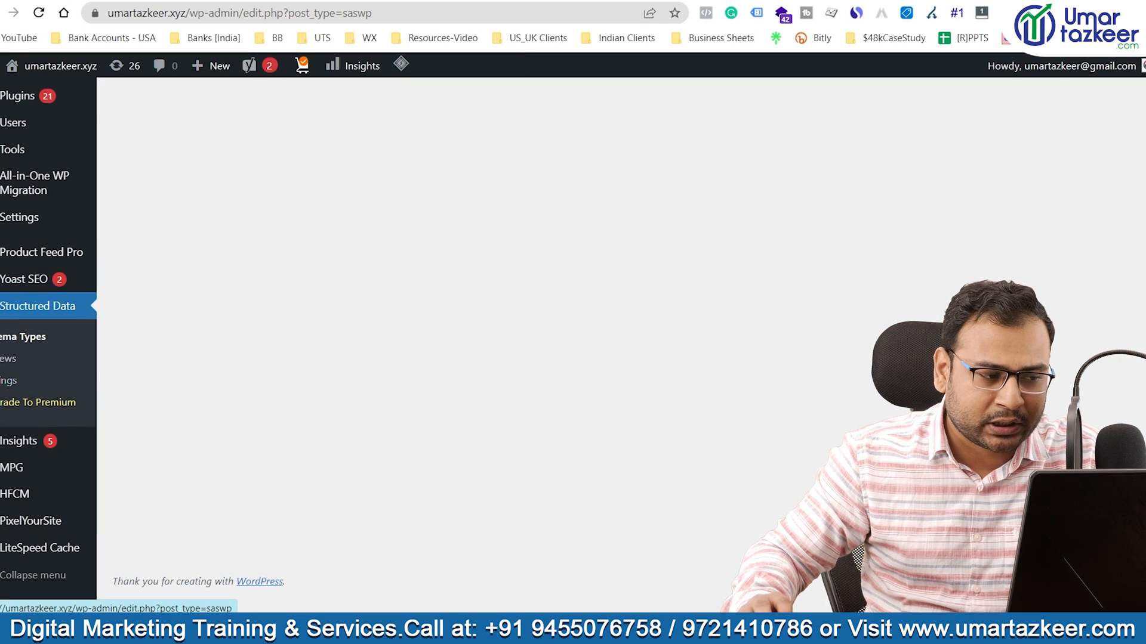
pyautogui.click(5, 345)
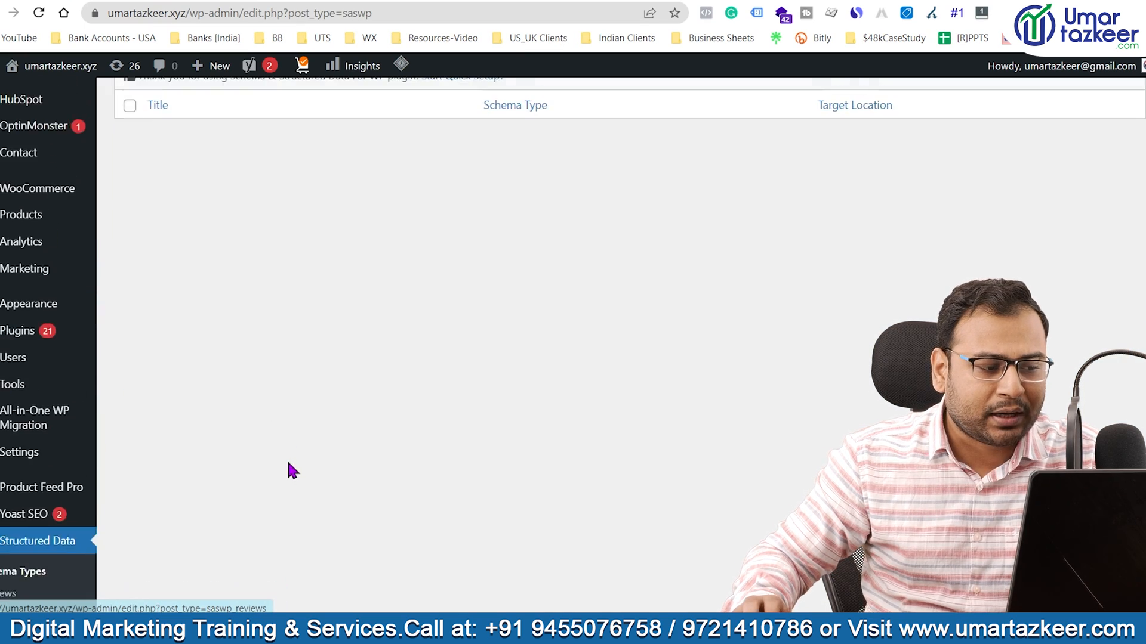
pyautogui.click(293, 105)
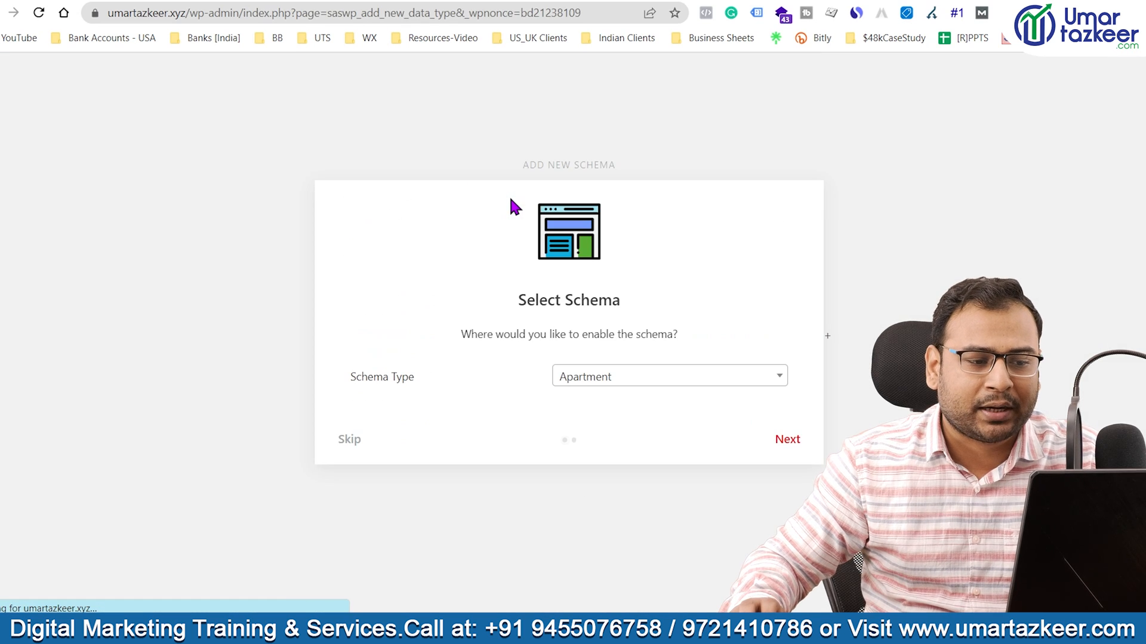
pyautogui.click(592, 379)
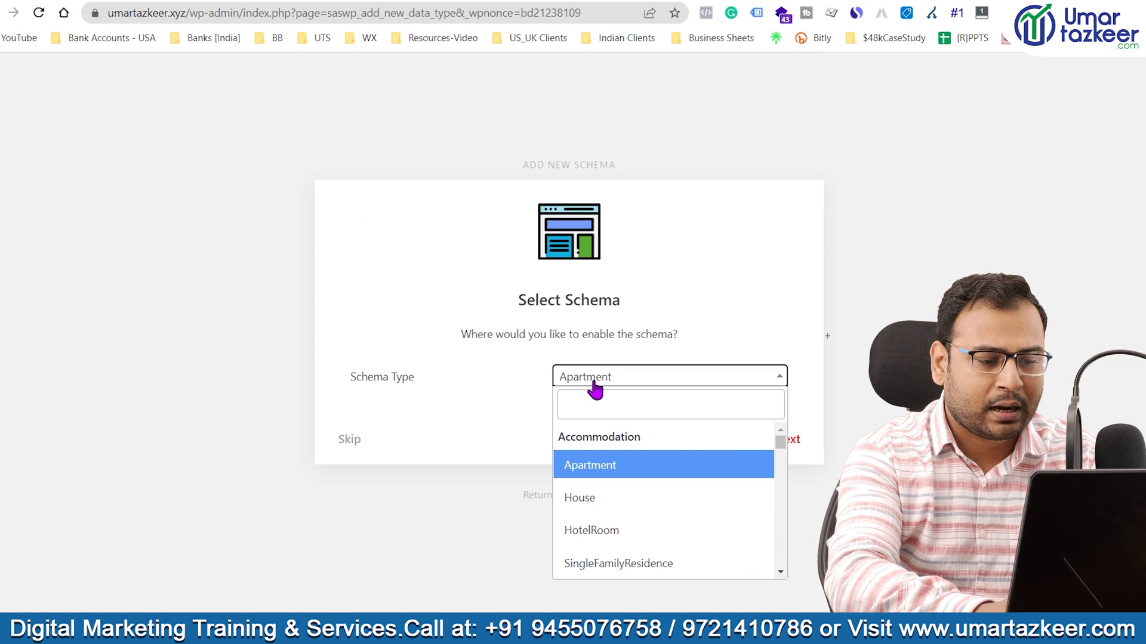
pyautogui.click(599, 407)
pyautogui.write('item')
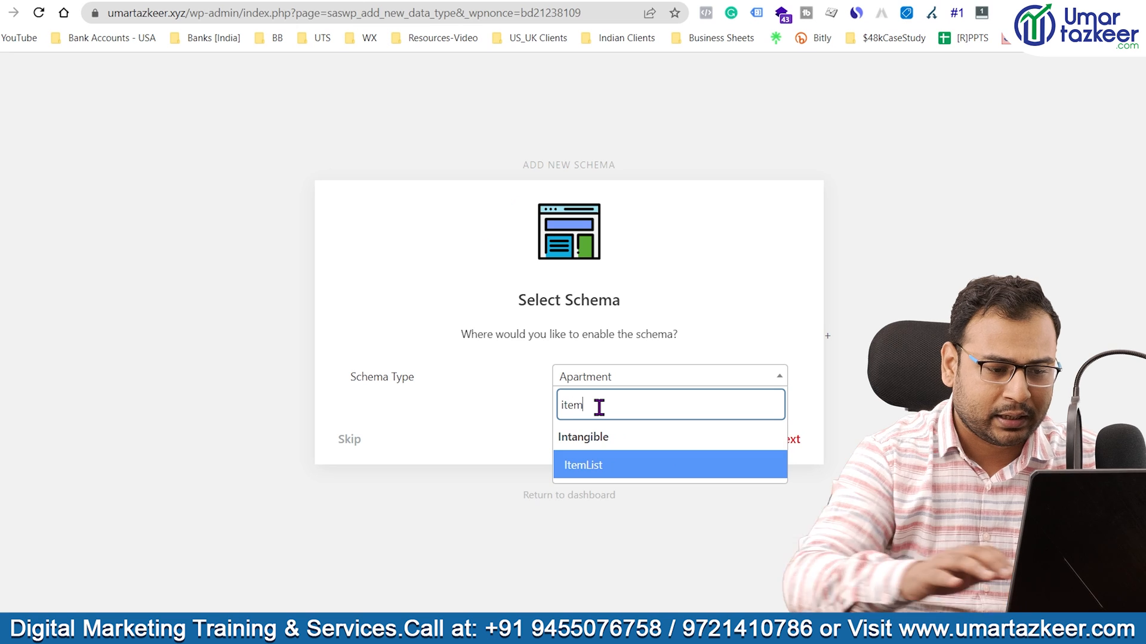
pyautogui.press('Return')
pyautogui.click(796, 444)
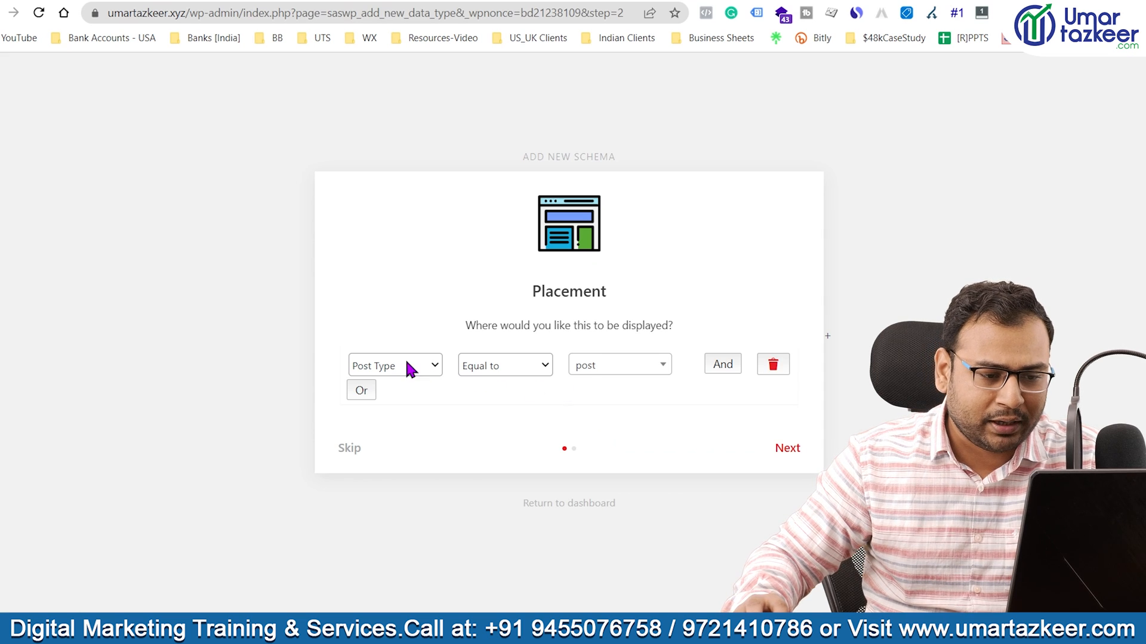
# Set the new schema's placement to Page, Equal to, Shop, check the Plants category page, and submit the placement
pyautogui.click(409, 371)
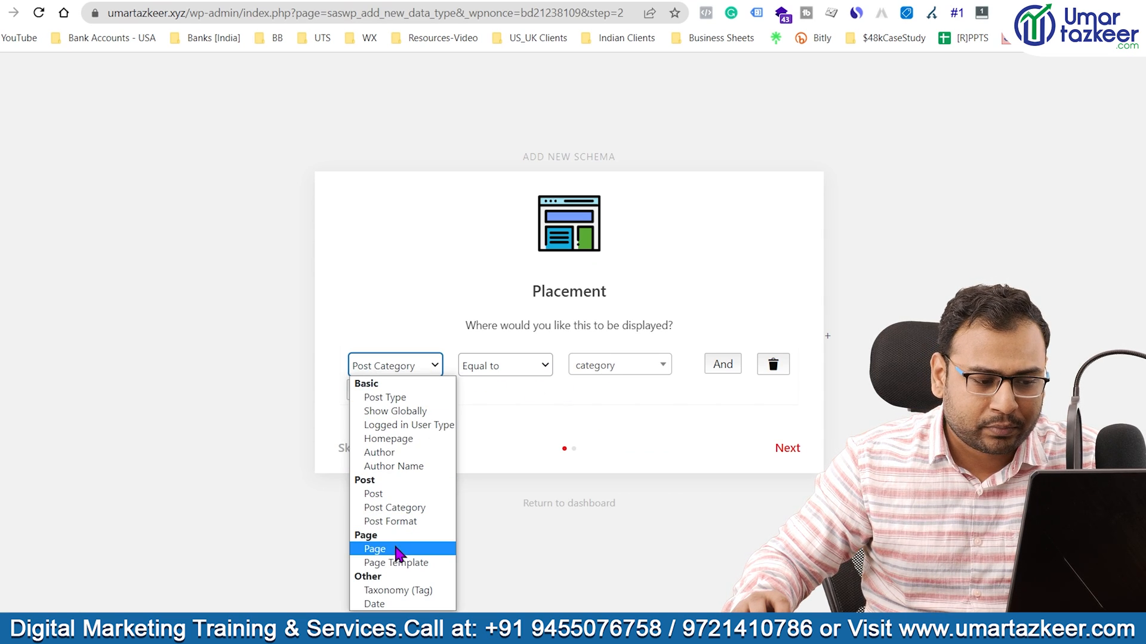
pyautogui.click(374, 549)
pyautogui.click(533, 373)
pyautogui.click(489, 381)
pyautogui.click(609, 365)
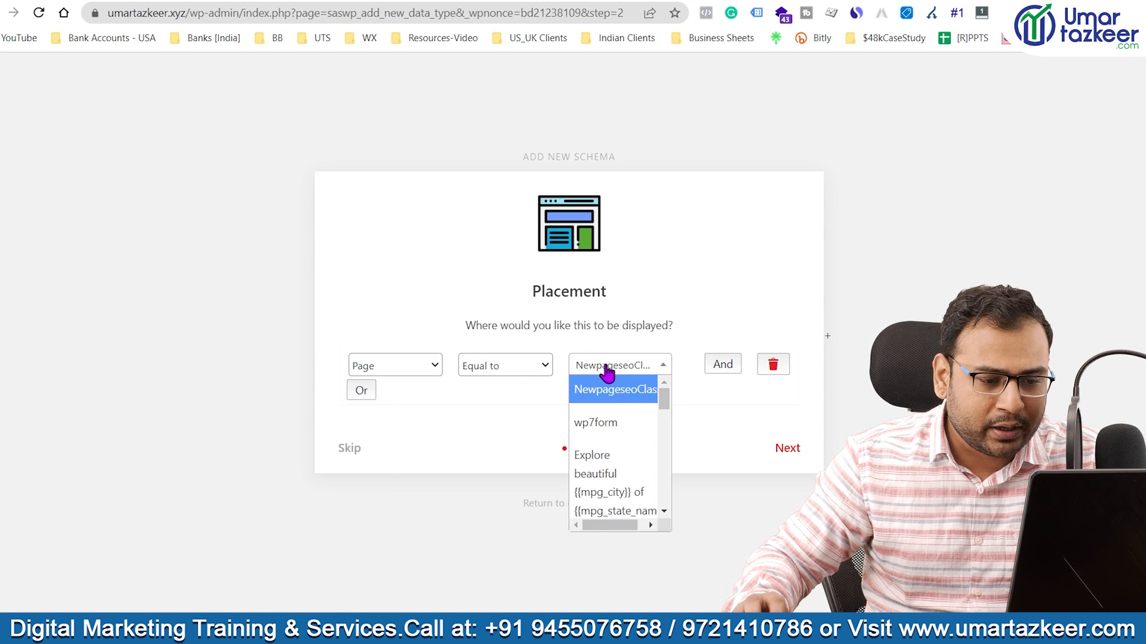
pyautogui.scroll(-5, 617, 489)
pyautogui.click(610, 470)
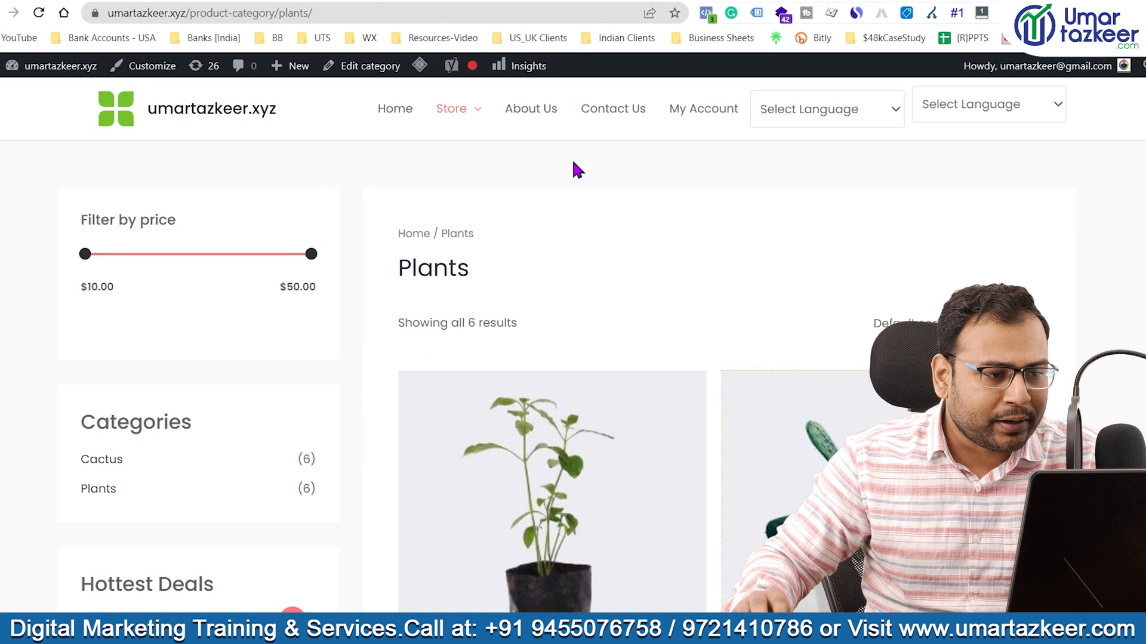
pyautogui.scroll(-5, 596, 358)
pyautogui.scroll(-10, 608, 383)
pyautogui.scroll(15, 607, 384)
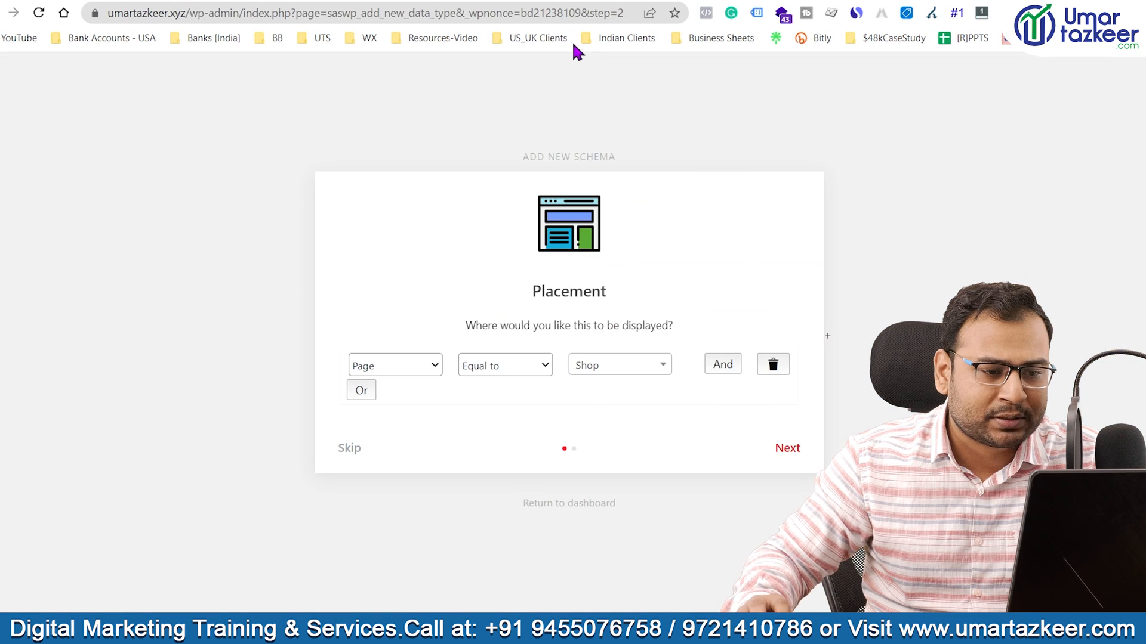
pyautogui.click(792, 450)
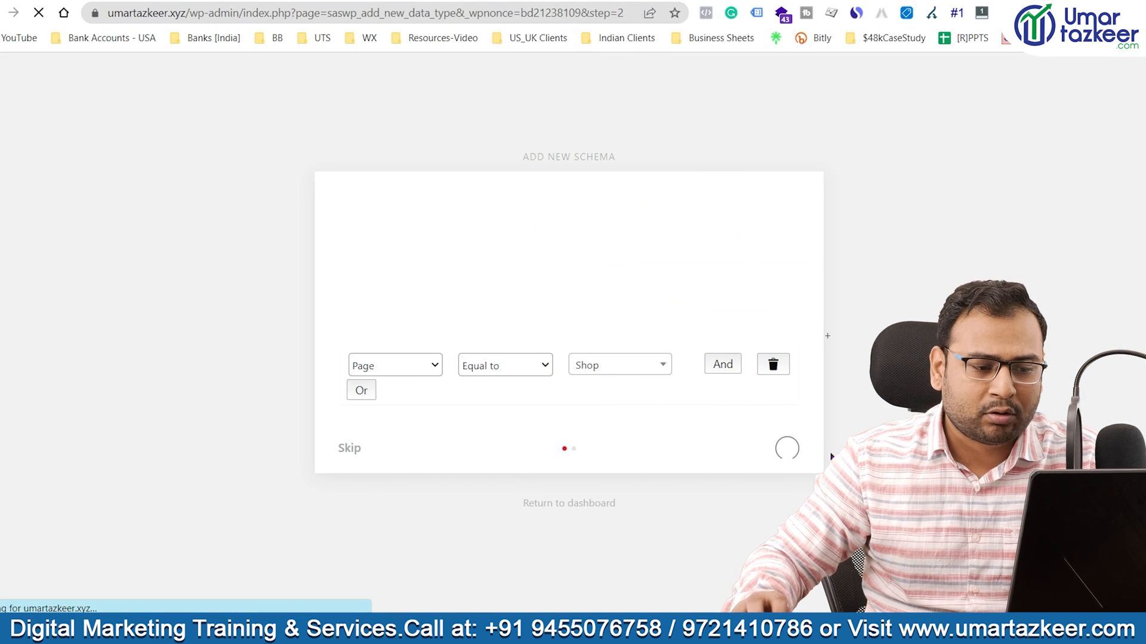
# Set the ItemList schema's item type to Product and update the schema
pyautogui.click(581, 379)
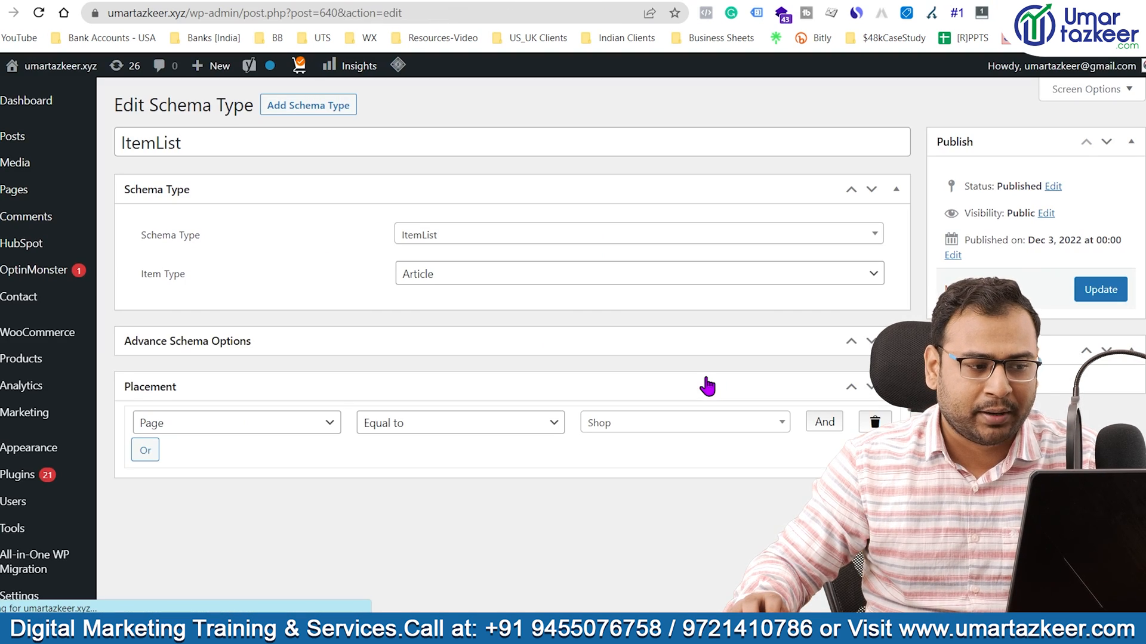
pyautogui.click(435, 277)
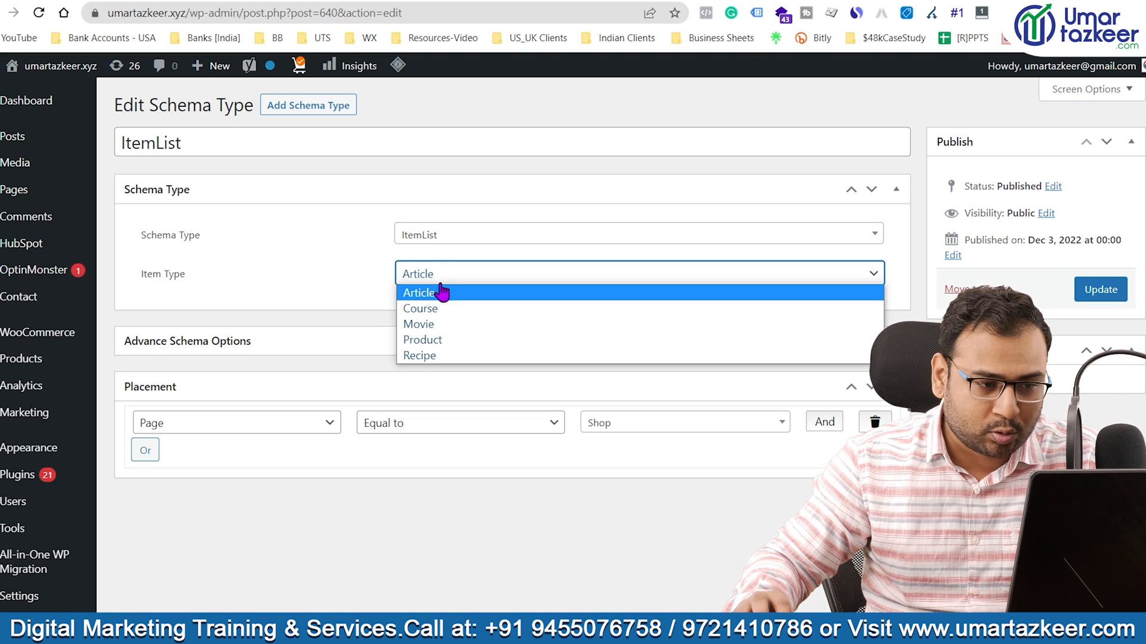
pyautogui.click(437, 340)
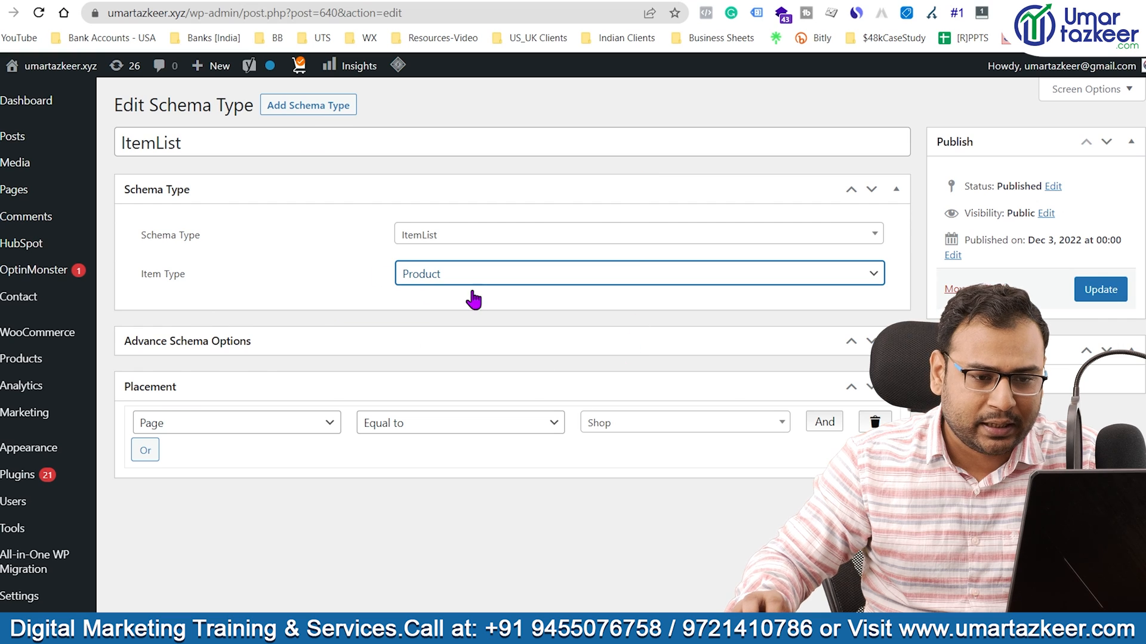
pyautogui.click(1074, 293)
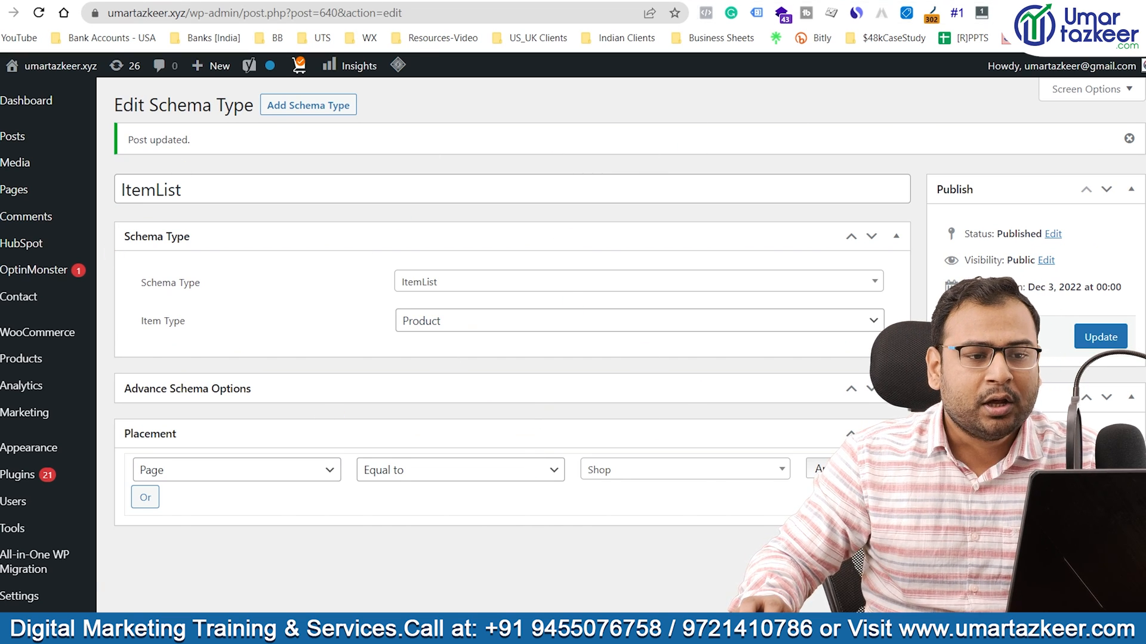
# Reload the Plants category page on the shop site and open its page source to check the markup
pyautogui.click(627, 1)
pyautogui.scroll(-1, 731, 206)
pyautogui.scroll(1, 710, 243)
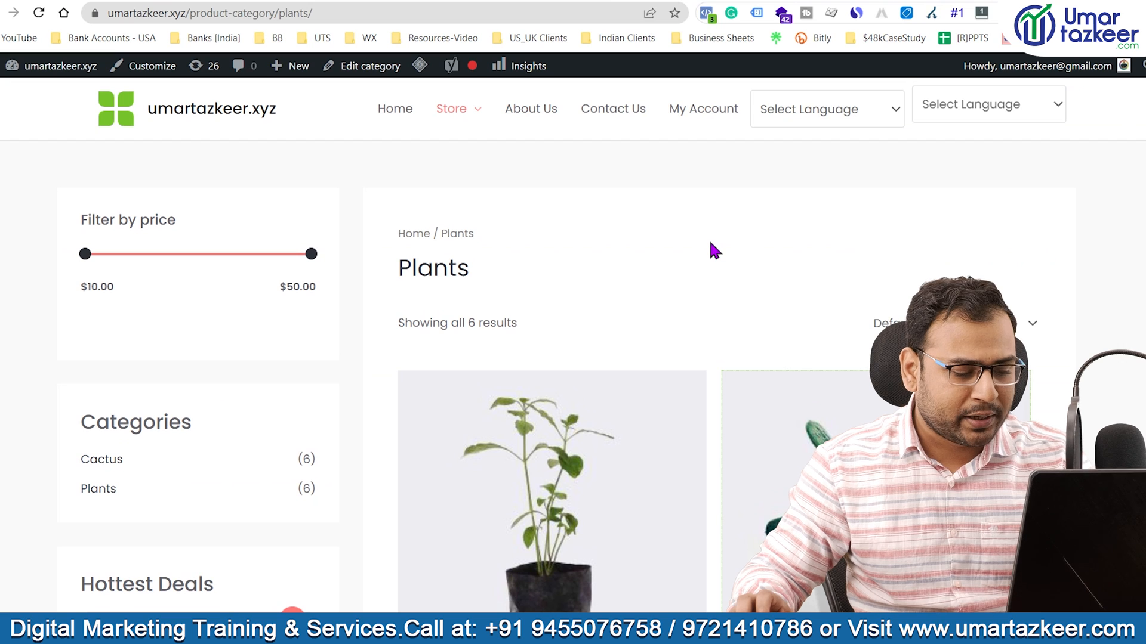
pyautogui.press('F5')
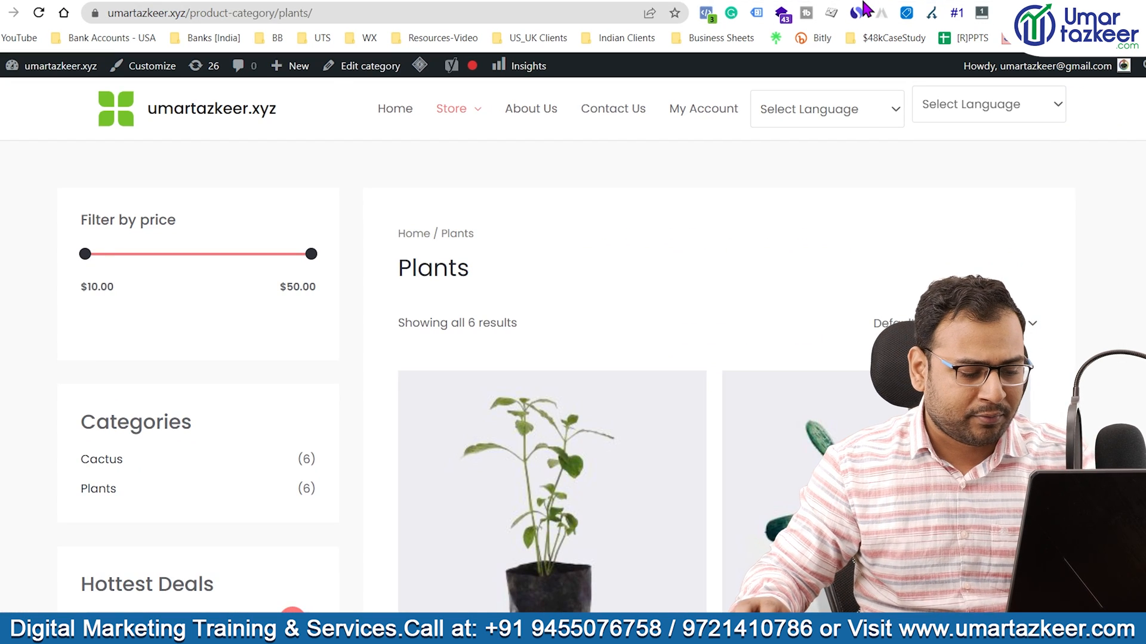
pyautogui.press('F5')
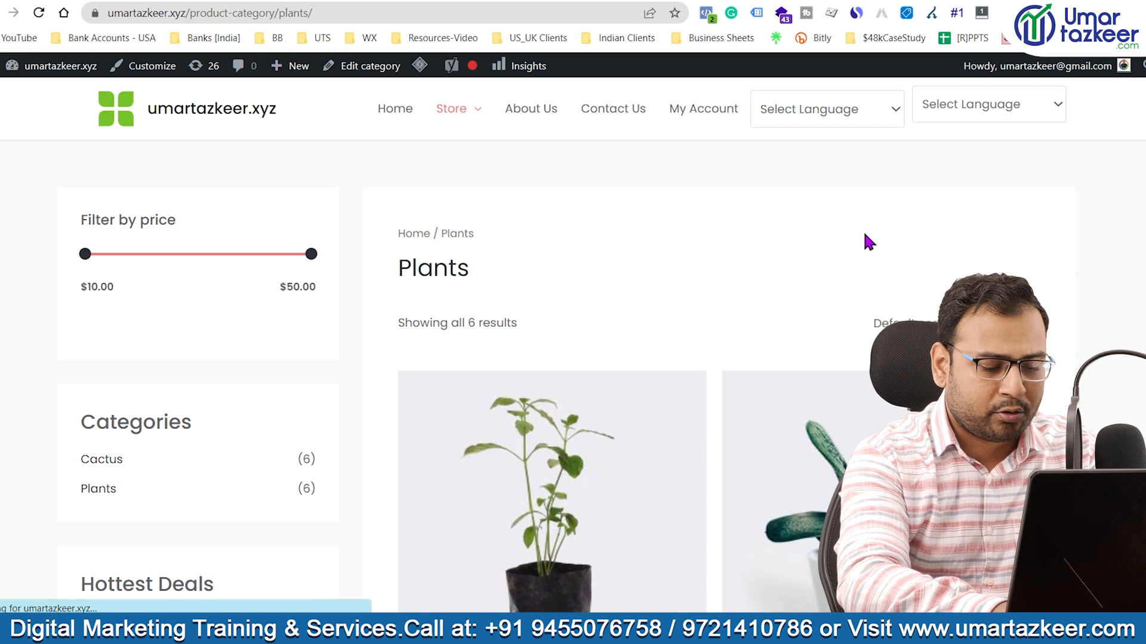
pyautogui.hotkey('ctrl', 'u')
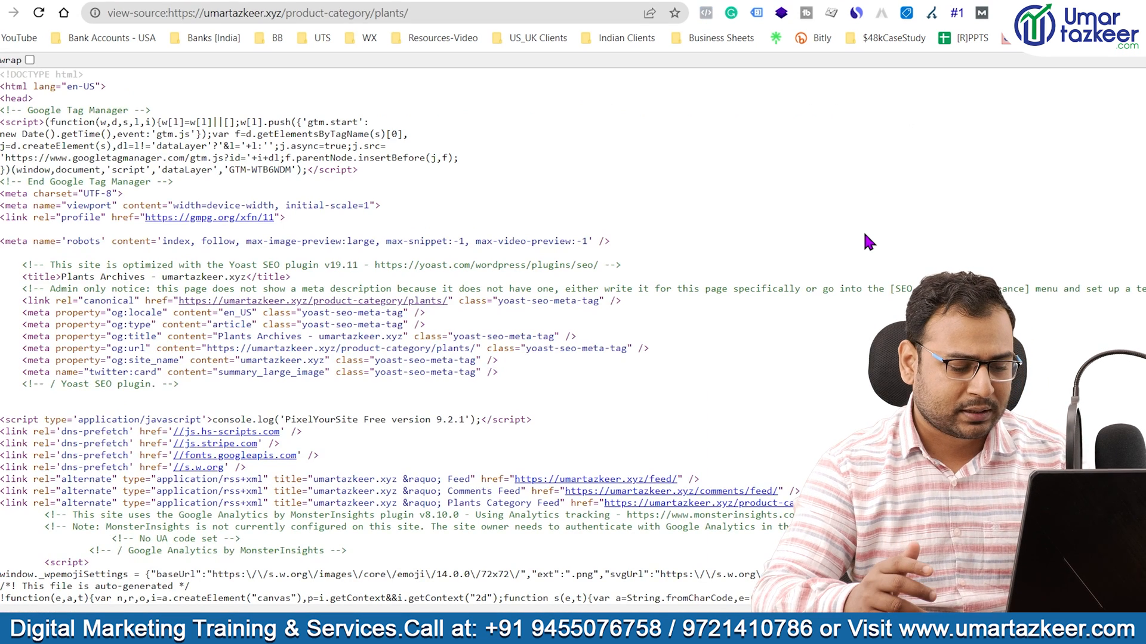
# Search the Plants category page source for "itemlist" and examine the first list item's URL, name, SKU and description in the markup
pyautogui.hotkey('ctrl', 'f')
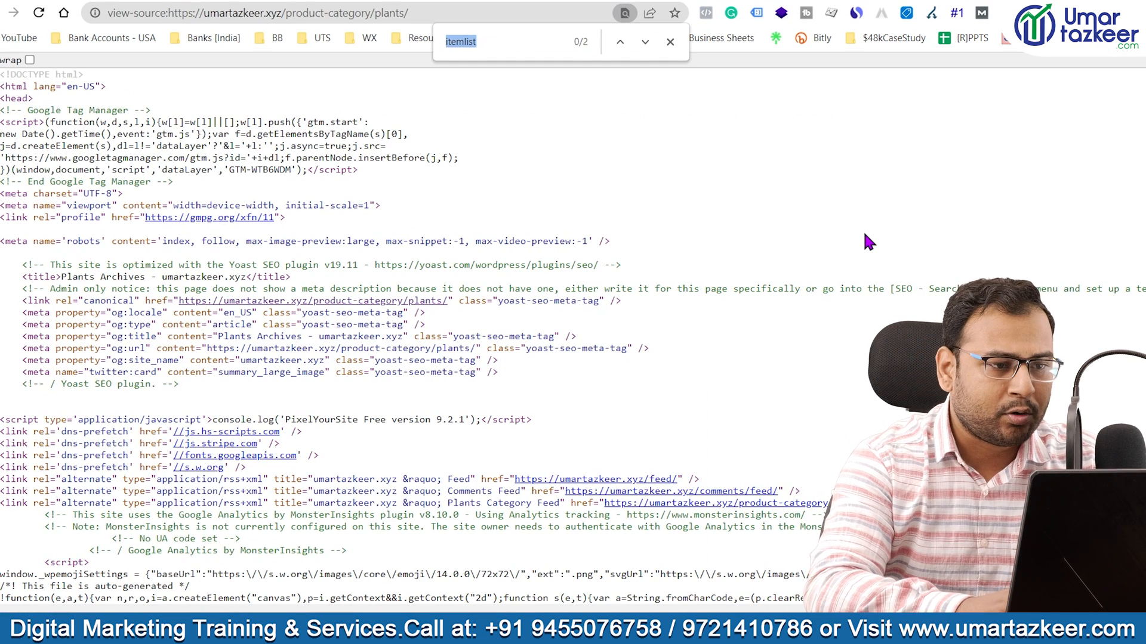
pyautogui.click(645, 40)
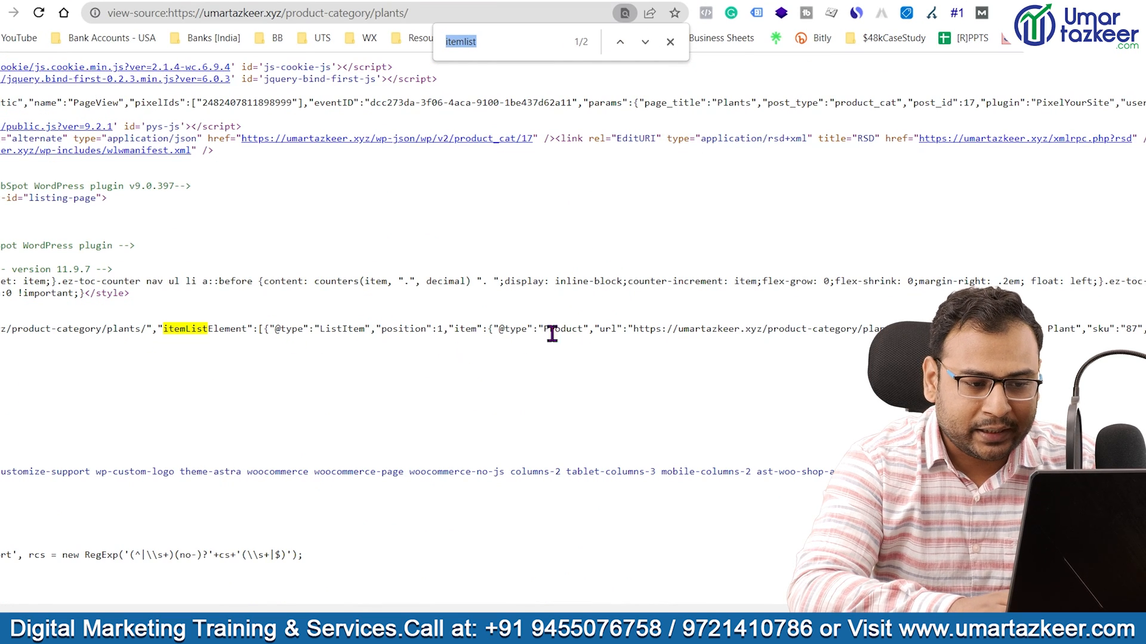
pyautogui.hscroll(2, 588, 336)
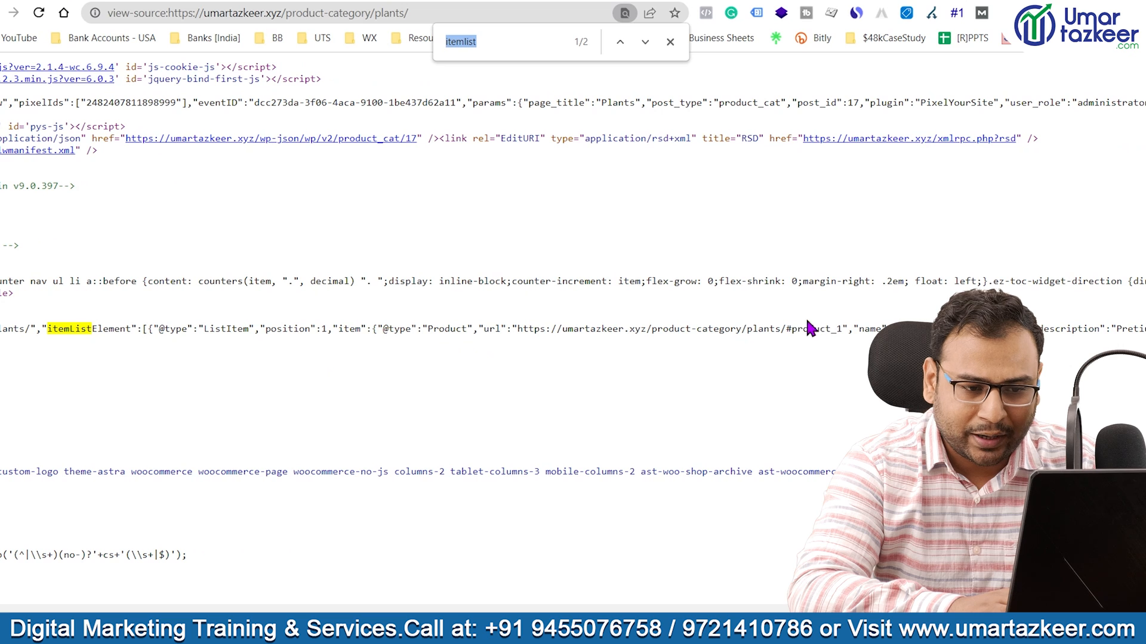
pyautogui.moveTo(842, 327); pyautogui.dragTo(505, 333)
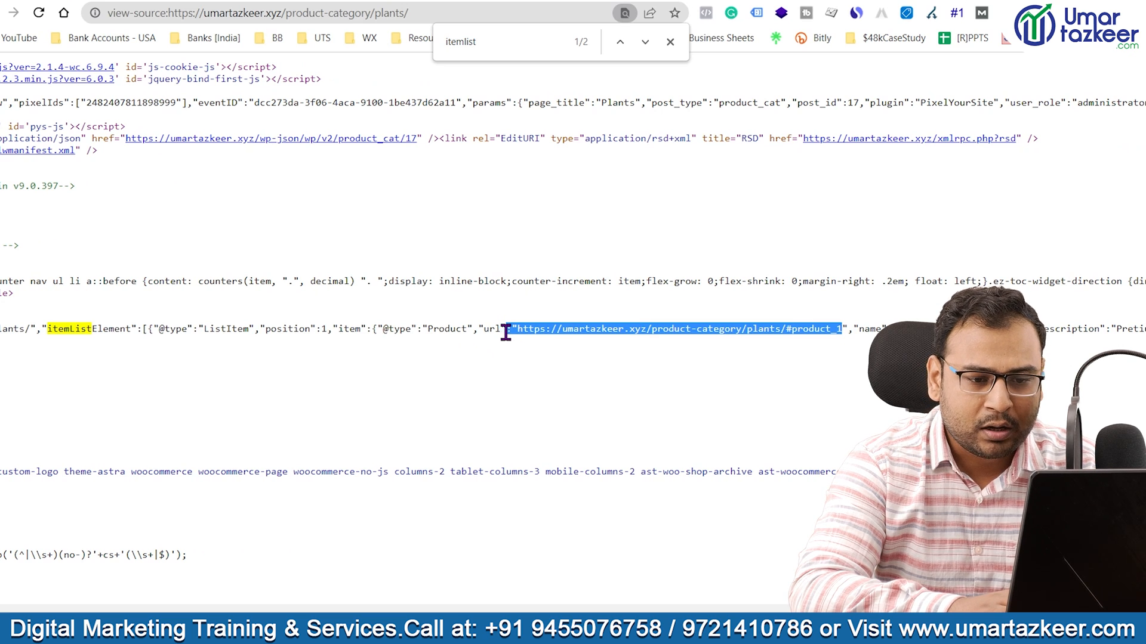
pyautogui.hscroll(4, 634, 389)
pyautogui.moveTo(631, 328); pyautogui.dragTo(688, 332)
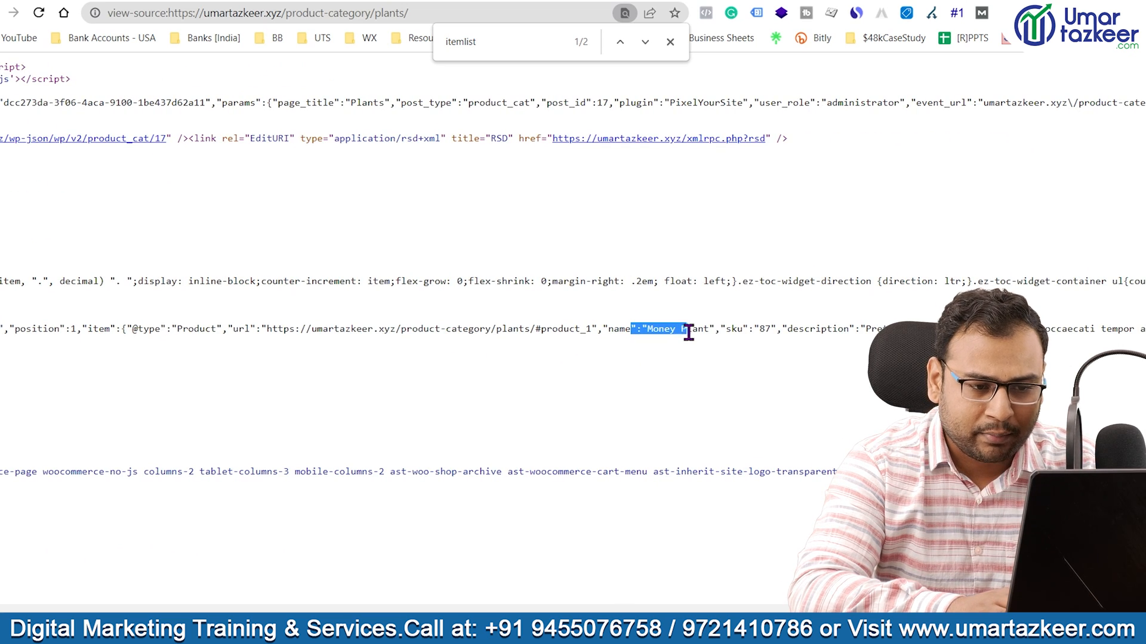
pyautogui.click(754, 324)
pyautogui.hscroll(12, 617, 366)
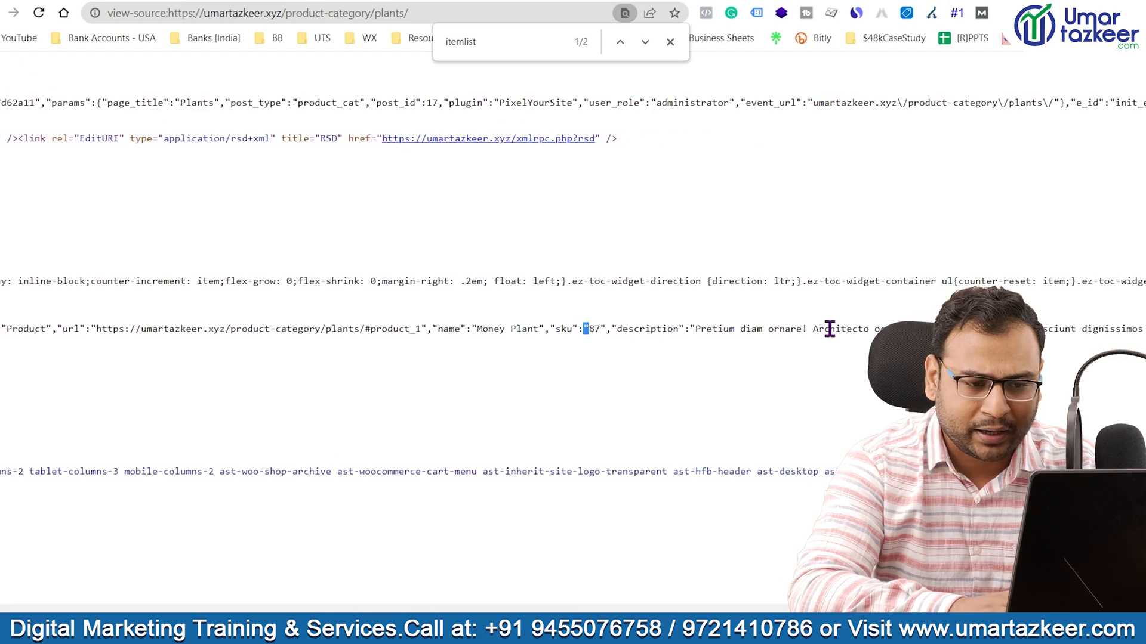
pyautogui.hscroll(-12, 618, 367)
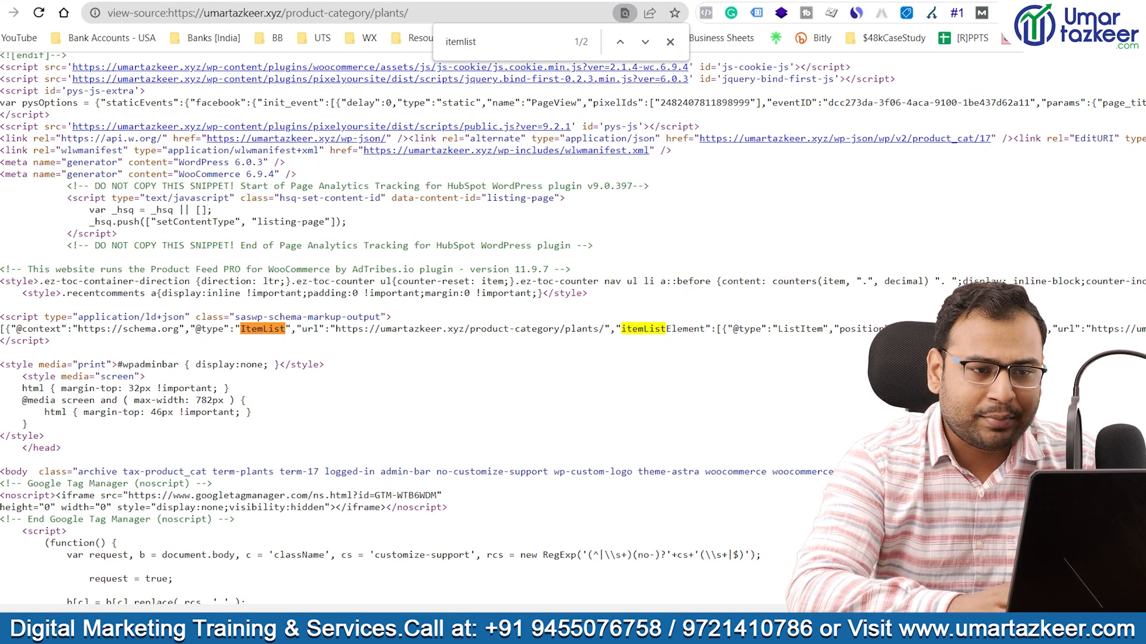
# Open the page source of the shop site's Contact Us page and search it for "itemlist"
pyautogui.click(740, 2)
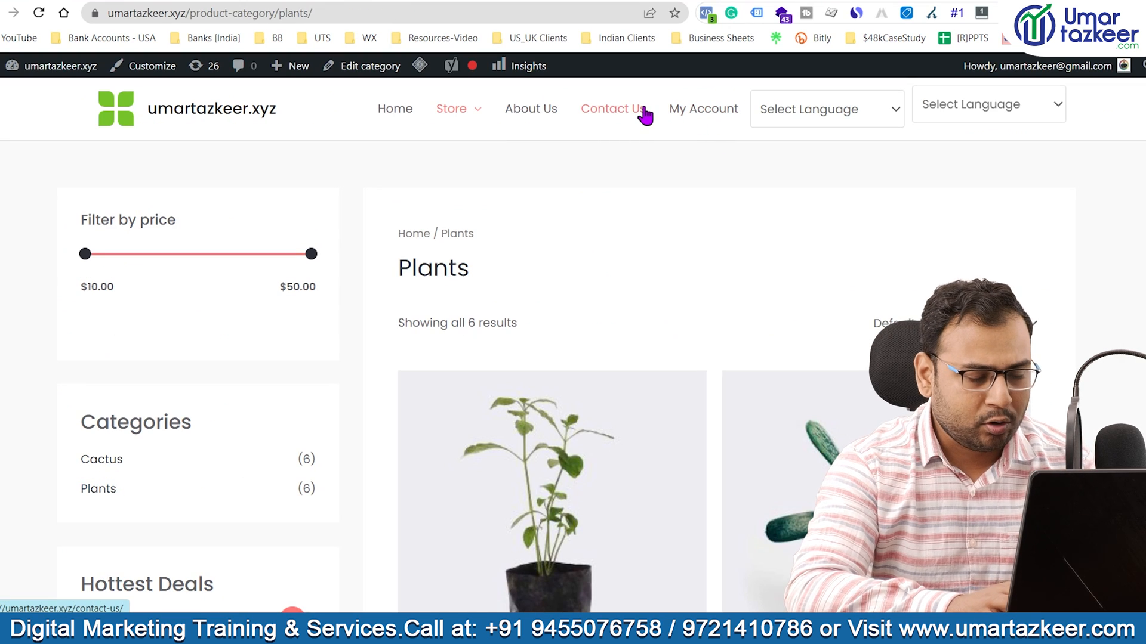
pyautogui.click(643, 113)
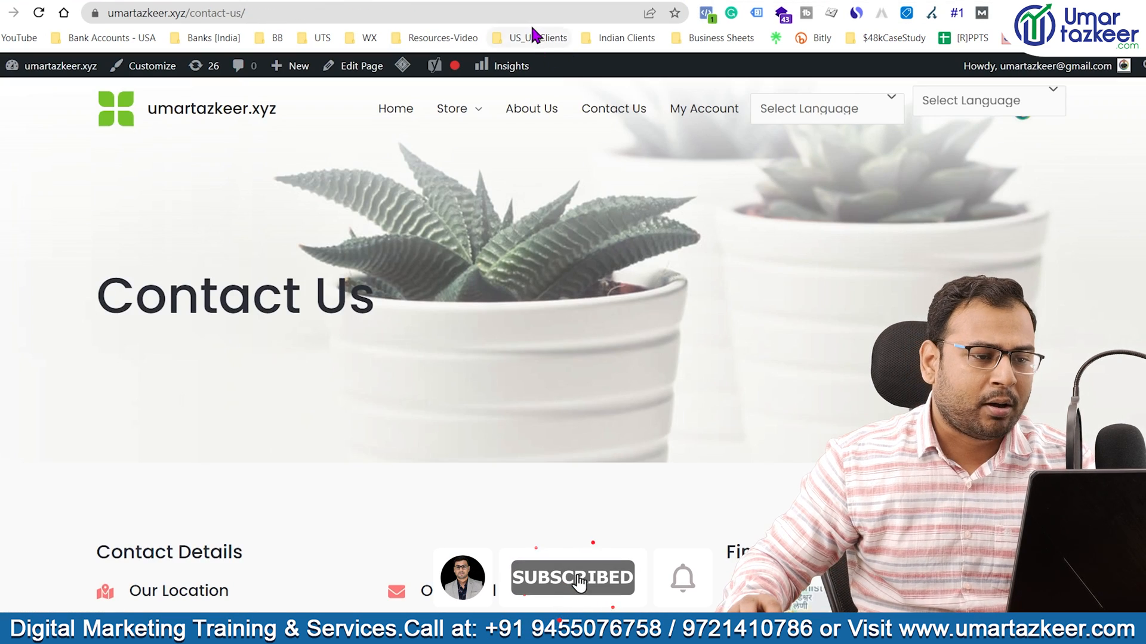
pyautogui.click(531, 20)
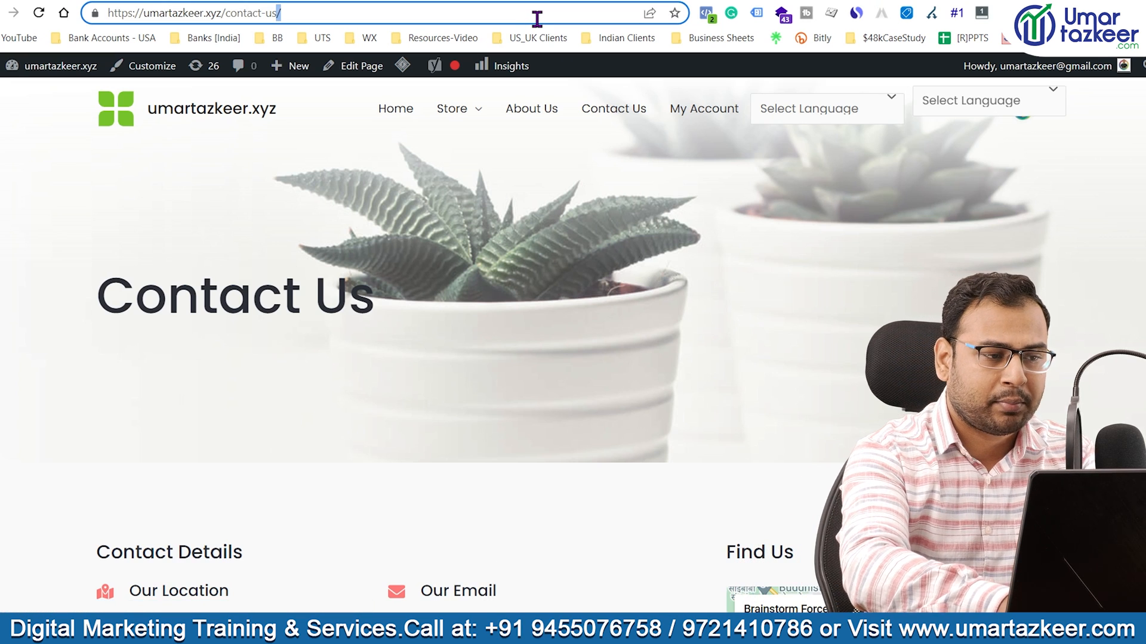
pyautogui.hotkey('ctrl', 'u')
pyautogui.hotkey('ctrl', 'f')
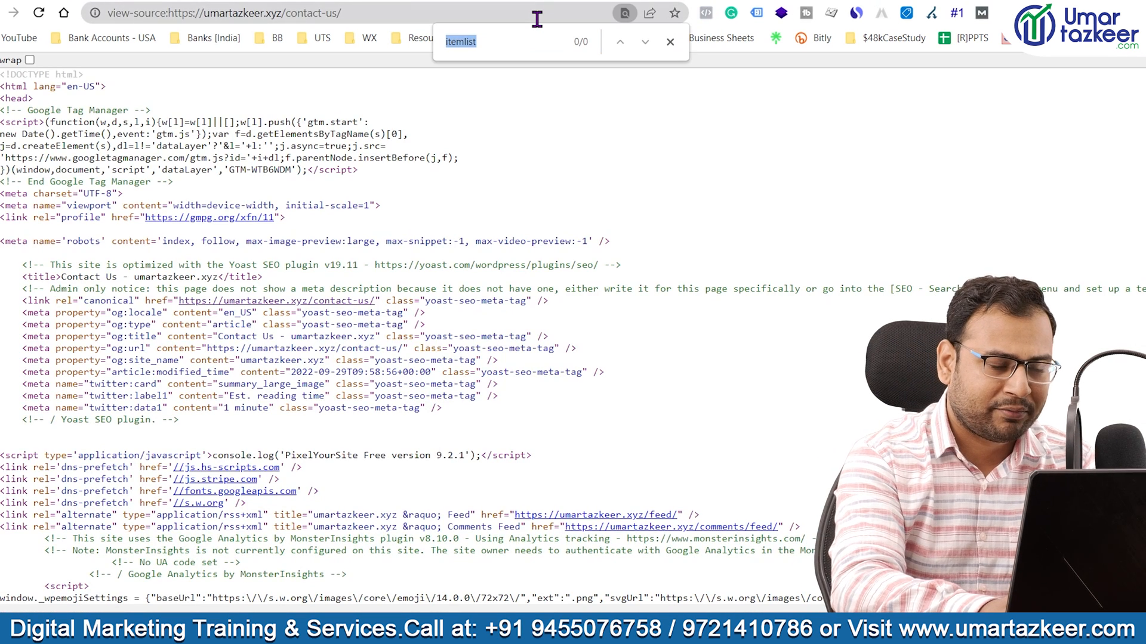
pyautogui.click(522, 50)
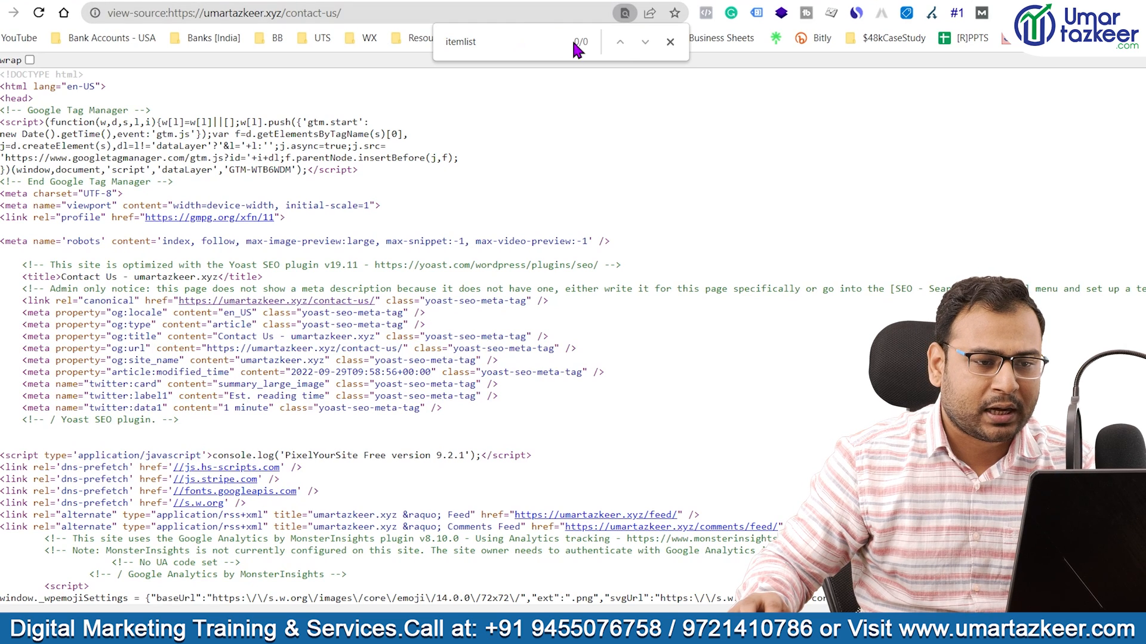
# Restart the search in the Contact Us page source, shortening the term to "item" and completing it again as "itemlist"
pyautogui.click(305, 15)
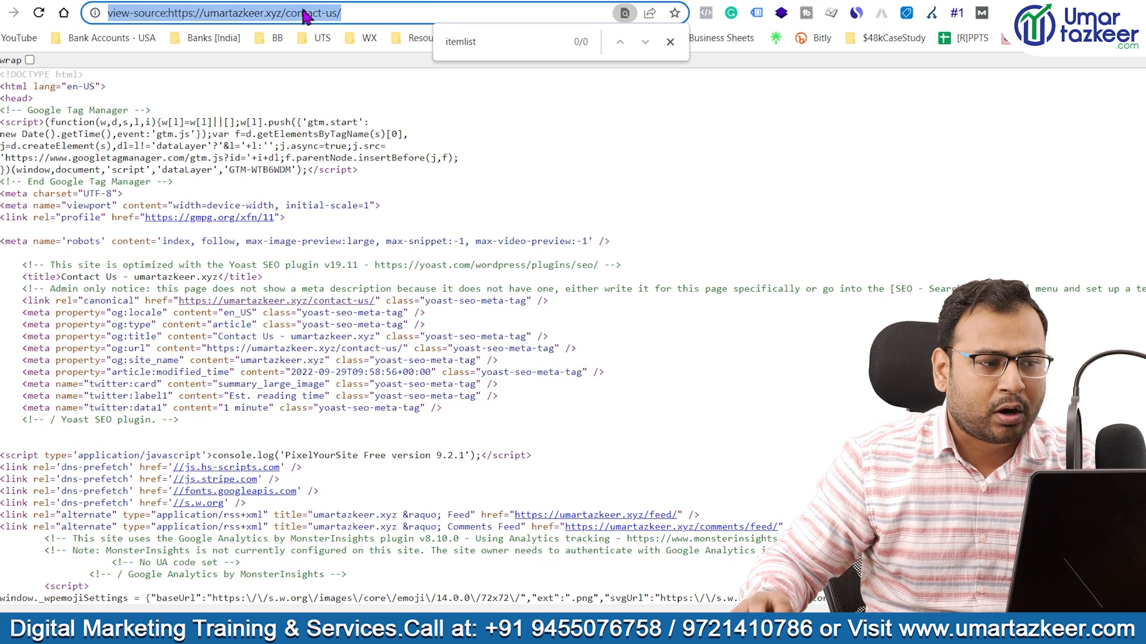
pyautogui.click(480, 39)
pyautogui.click(670, 42)
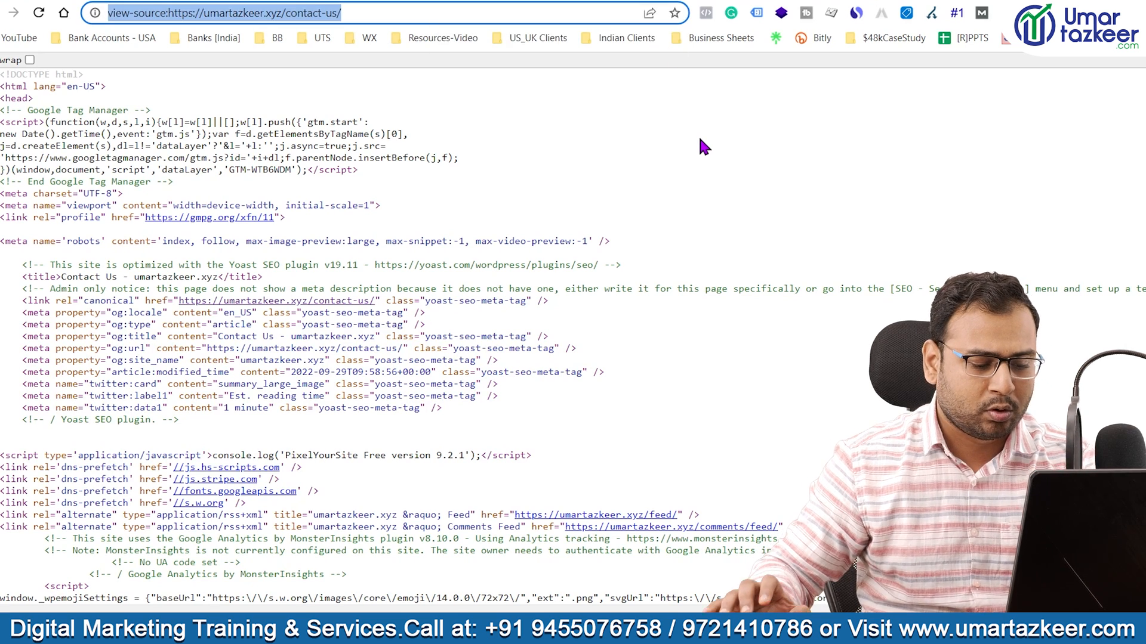
pyautogui.hotkey('ctrl', 'f')
pyautogui.write('itemlis')
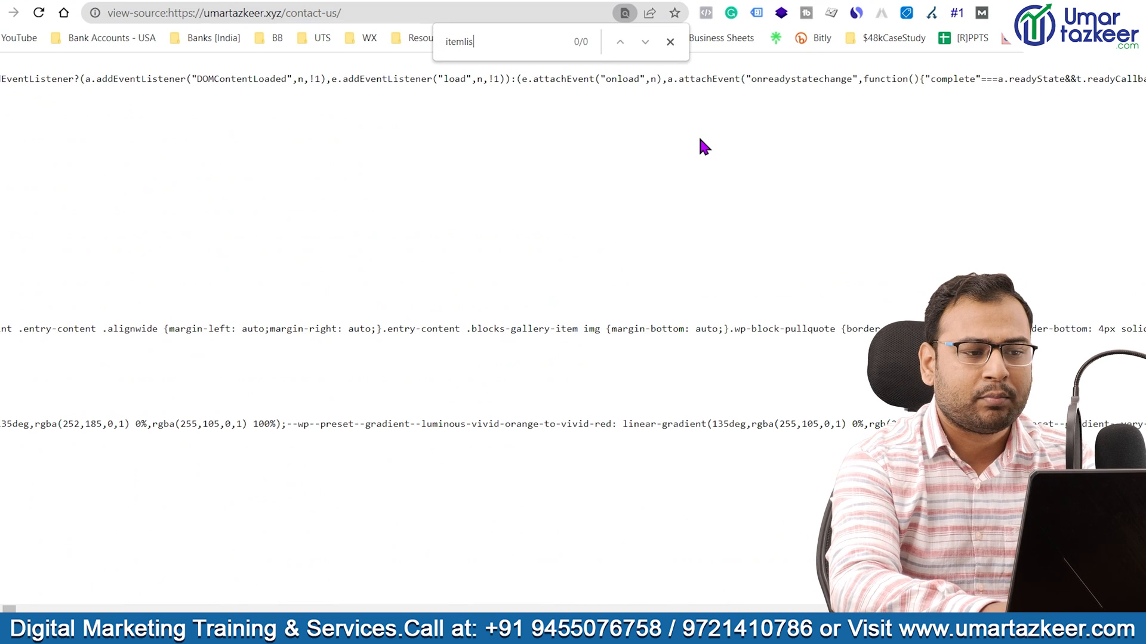
pyautogui.press('BackSpace')
pyautogui.press('BackSpace')
pyautogui.press('BackSpace')
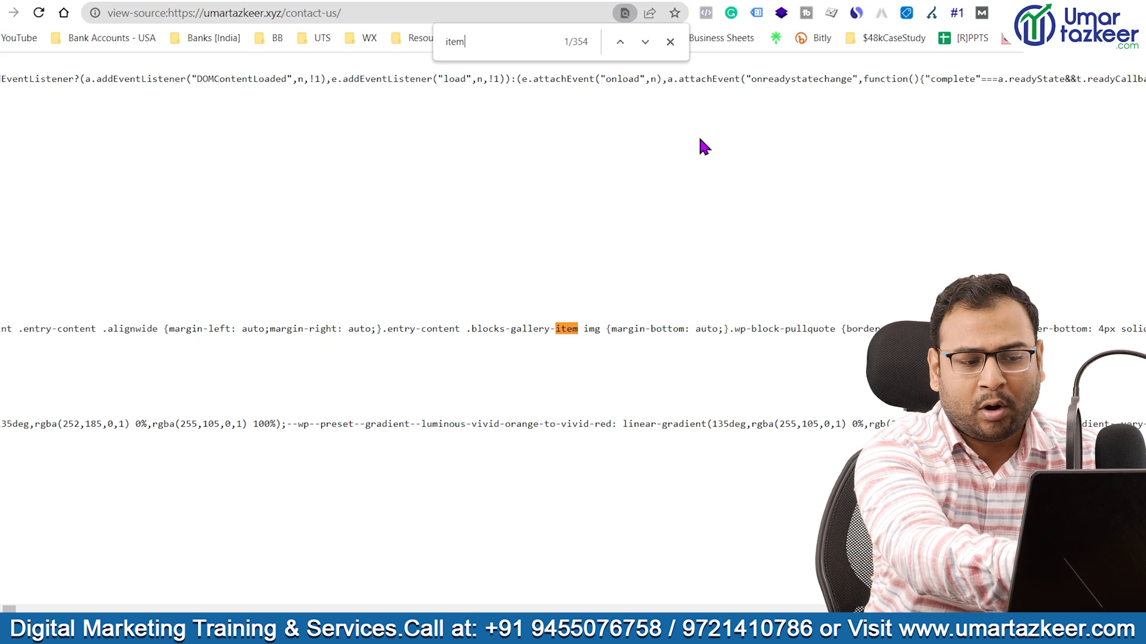
pyautogui.write('list')
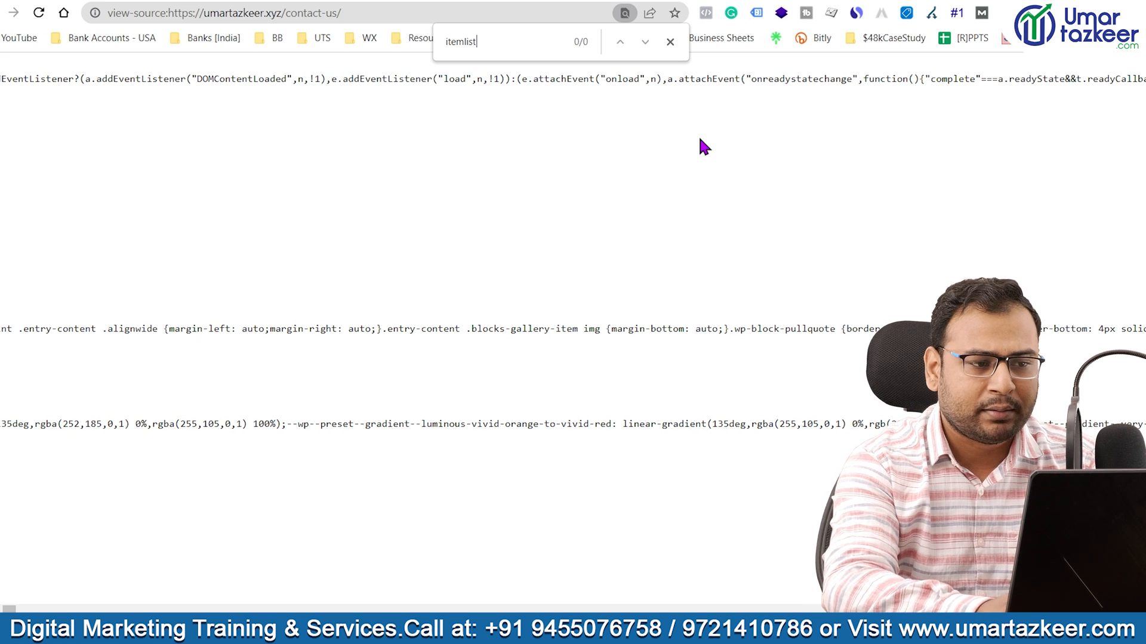